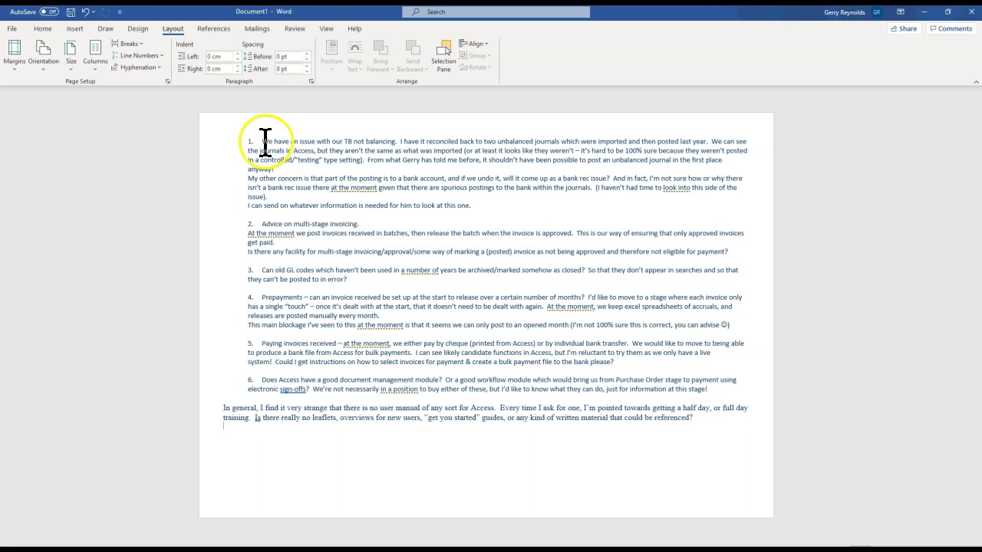
Highlight question 1 about the unbalanced TB journals in the document, and switch to the DataChecker window
left_click_drag(253, 141, 498, 207)
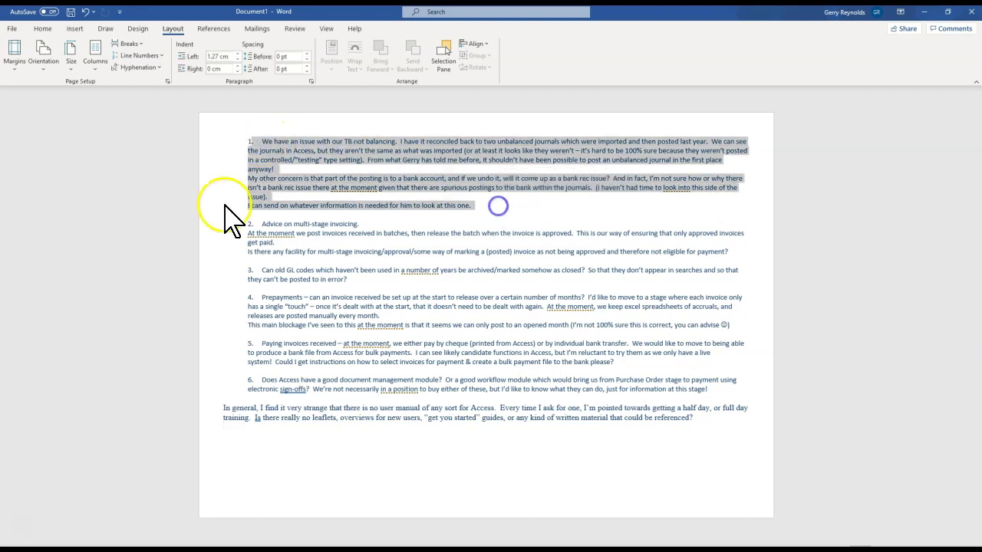
left_click(9, 131)
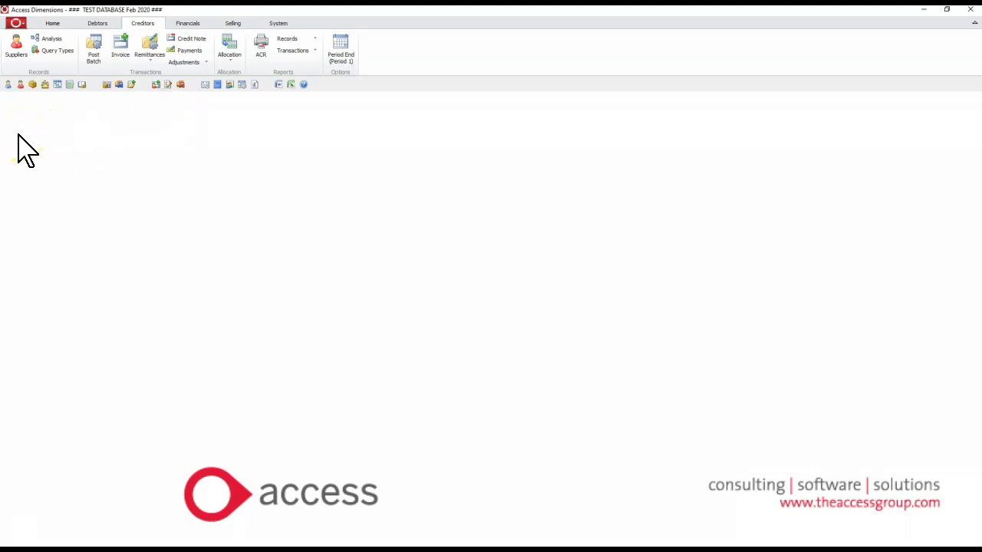
mouse_move(15, 121)
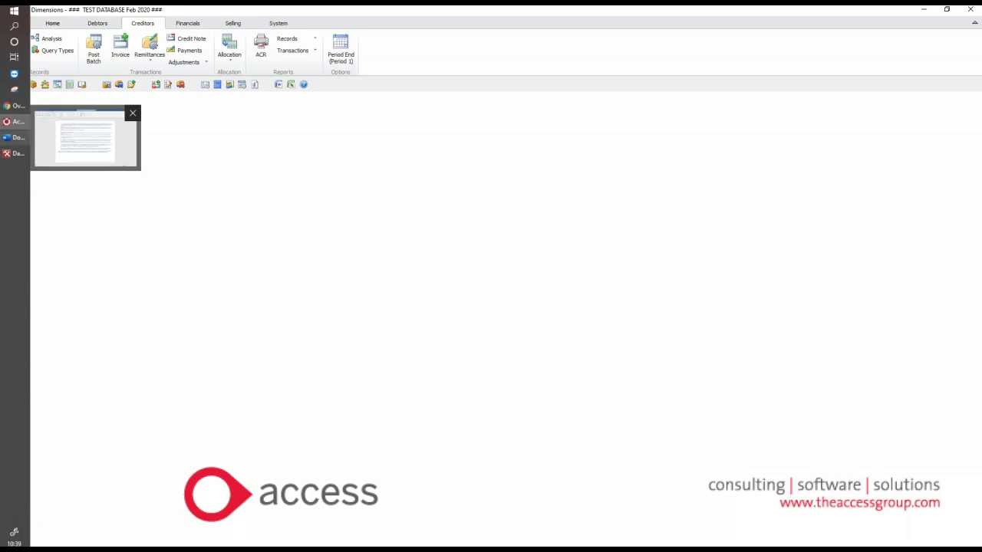
mouse_move(12, 155)
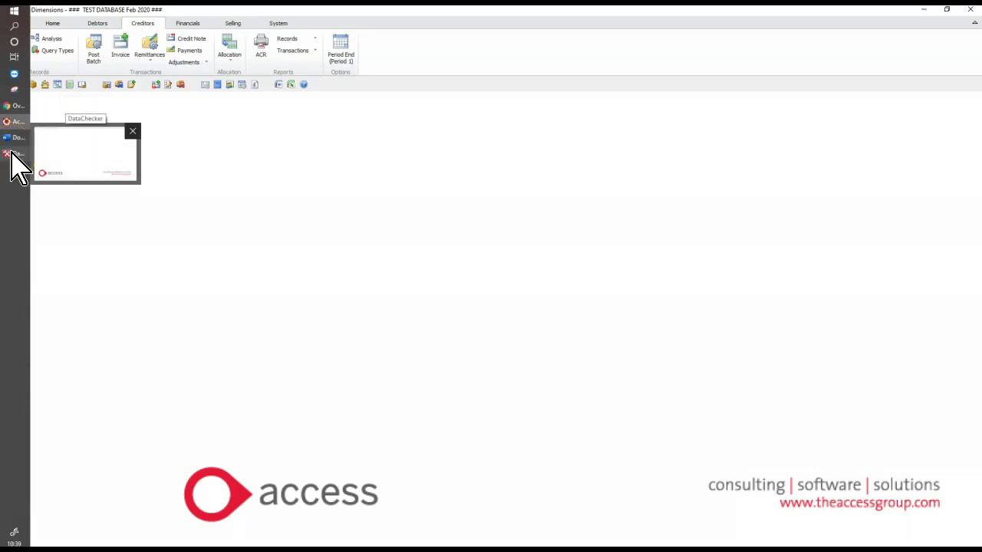
left_click(11, 154)
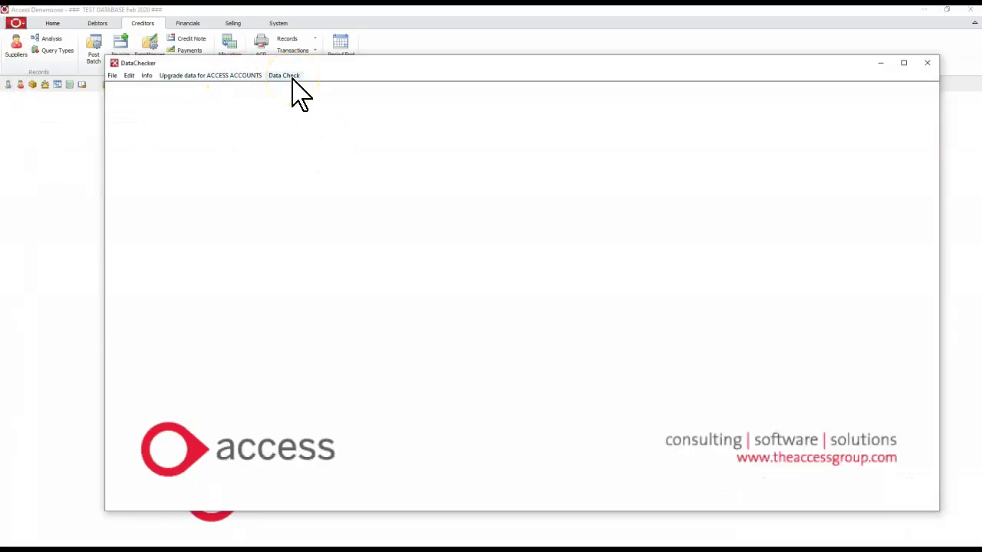
Switch to Access Dimensions and show where the Nominal Transactions enquiry is found under Financials
left_click(59, 115)
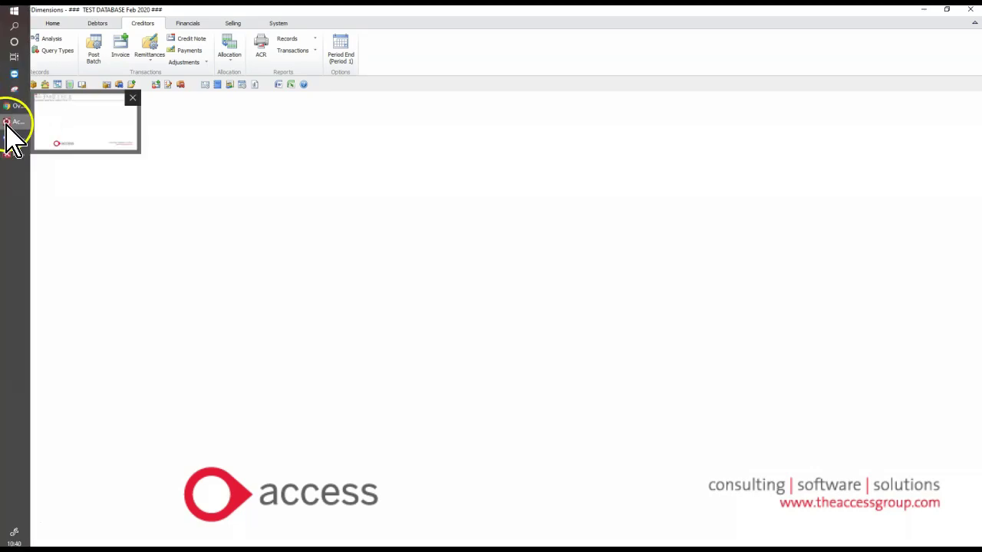
left_click(7, 124)
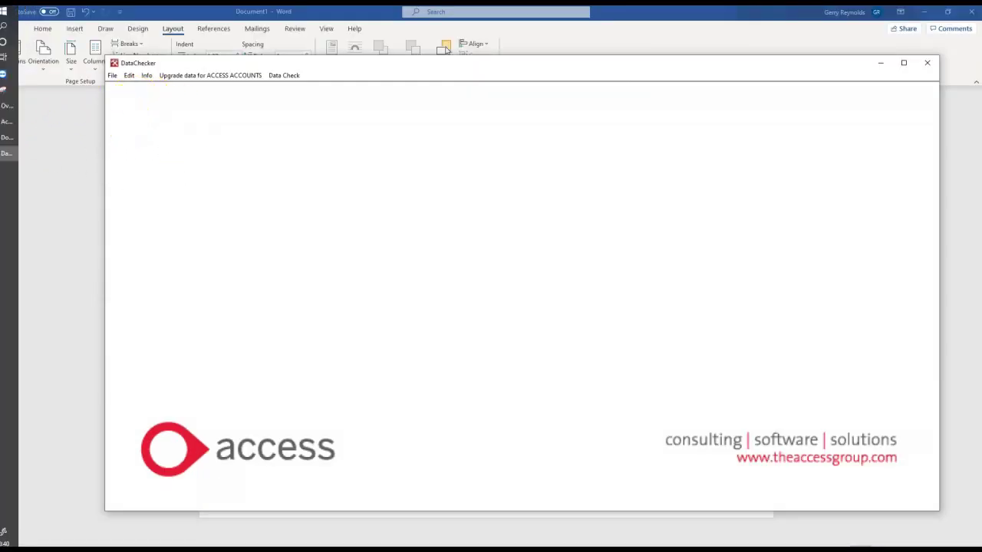
left_click(7, 122)
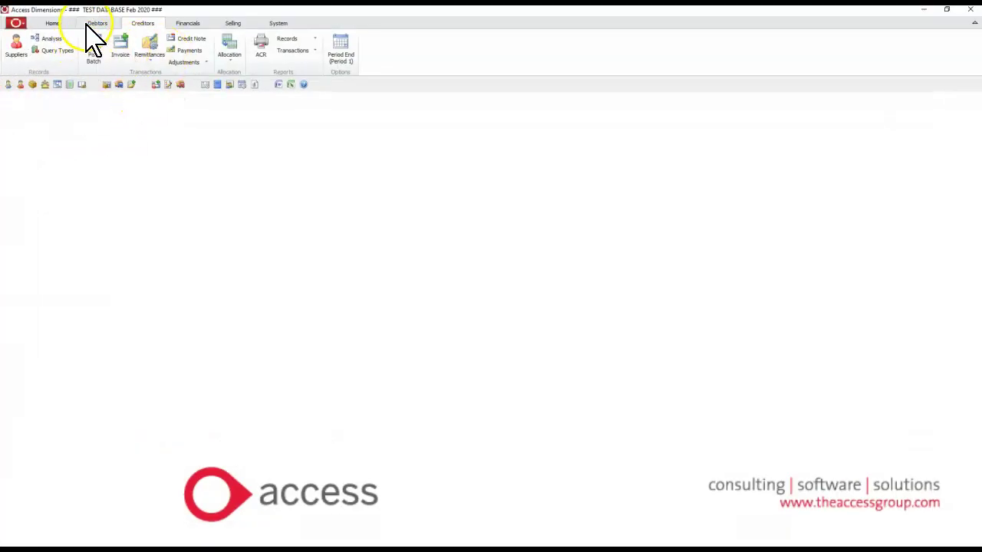
left_click(52, 24)
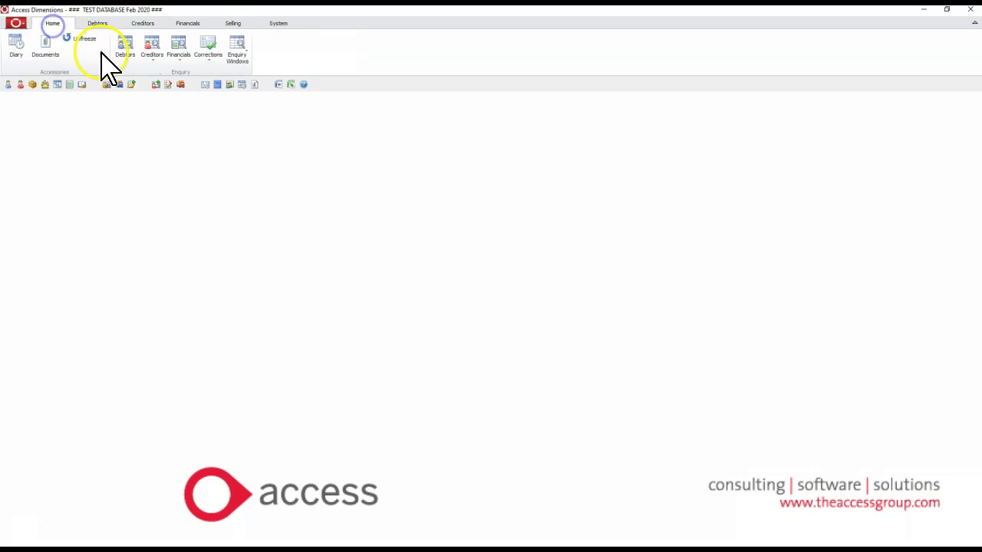
left_click(169, 61)
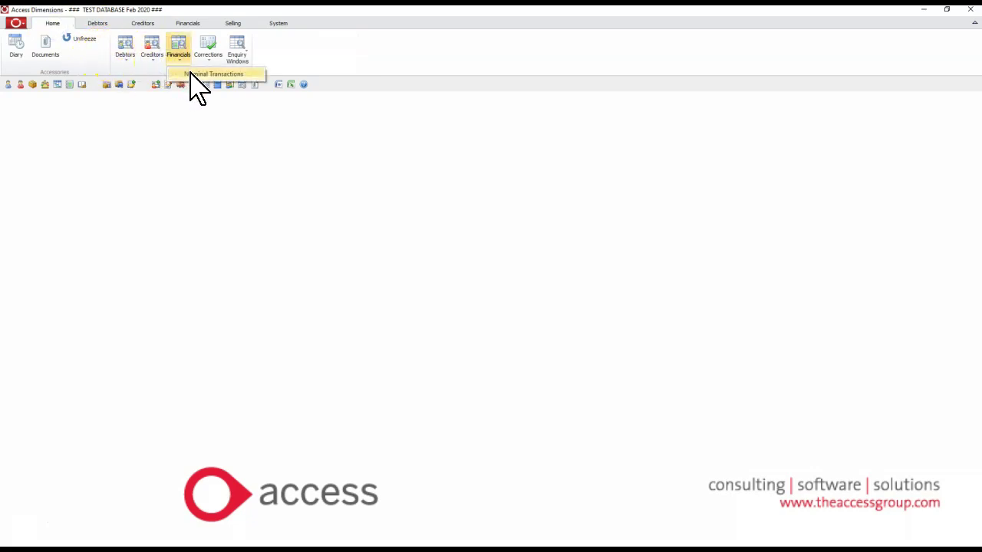
left_click(82, 49)
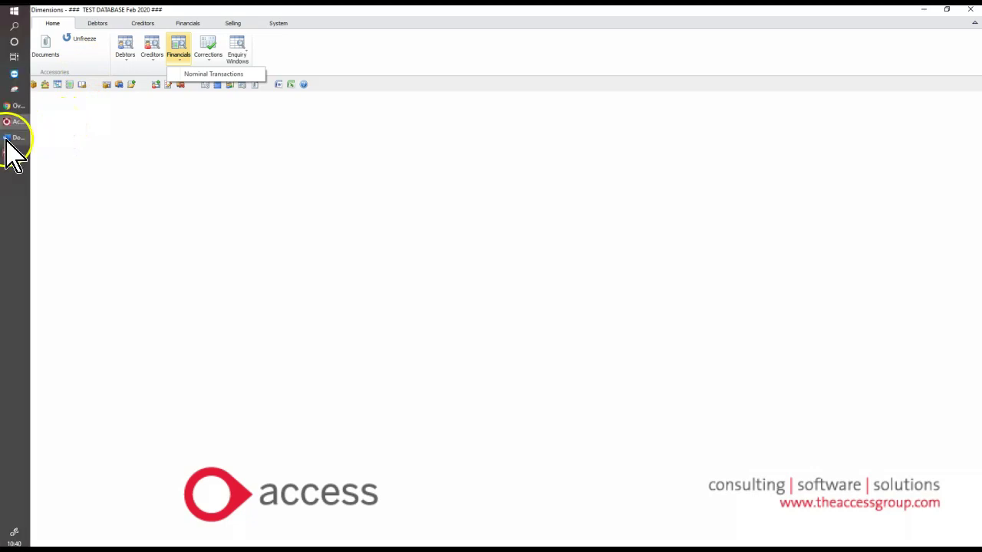
Return to the Word document and highlight the parts of question 2 about multi-stage invoicing and approval
left_click(9, 142)
left_click_drag(263, 223, 411, 243)
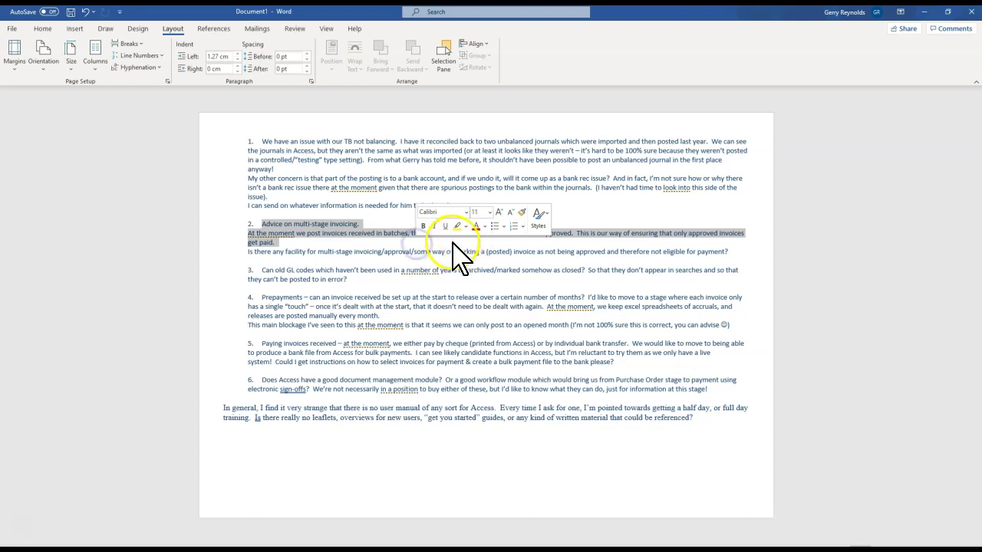
left_click(449, 241)
left_click(461, 242)
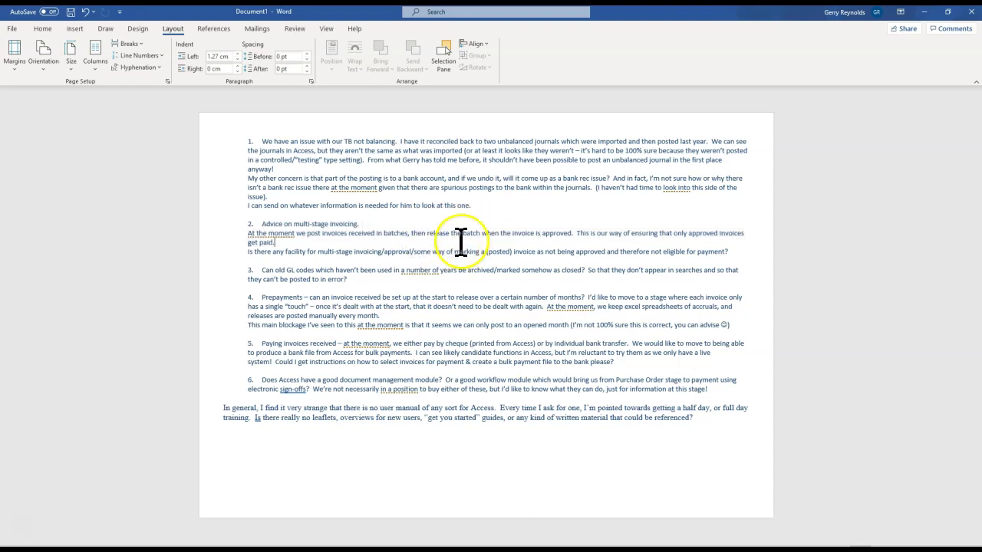
left_click(581, 235, "shift")
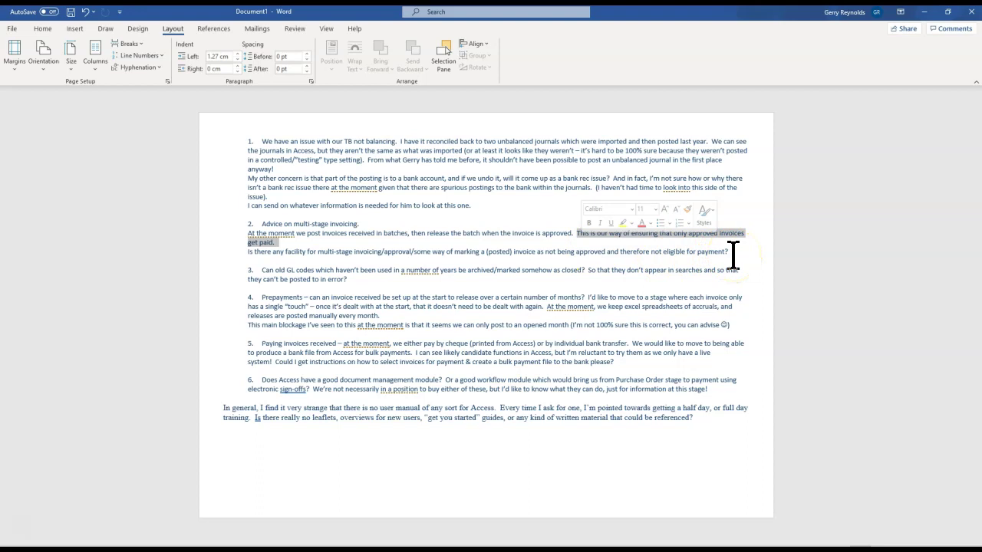
left_click_drag(734, 254, 318, 254)
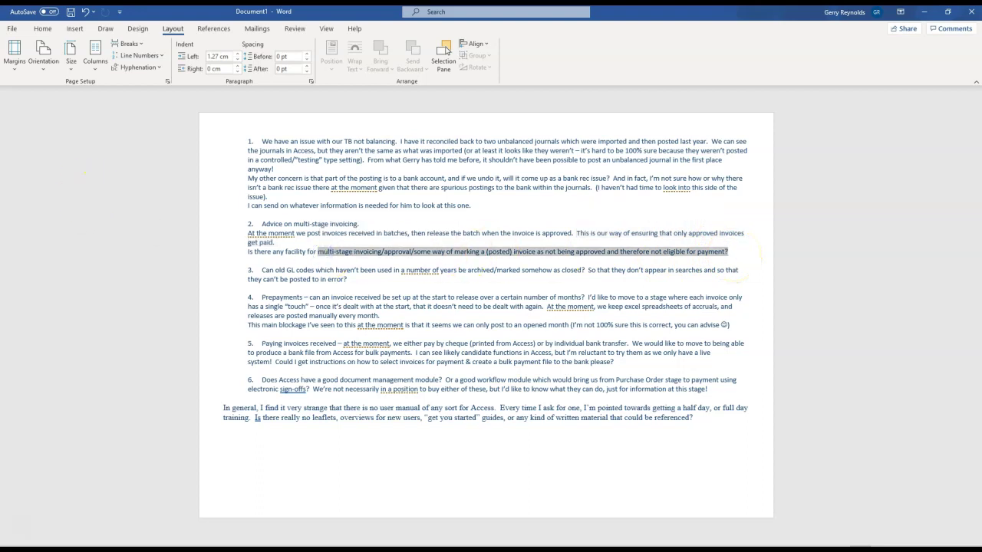
In Access Dimensions, open creditors' invoice entry, enable the Put Invoices on Dispute option, and close the entry form
left_click(11, 122)
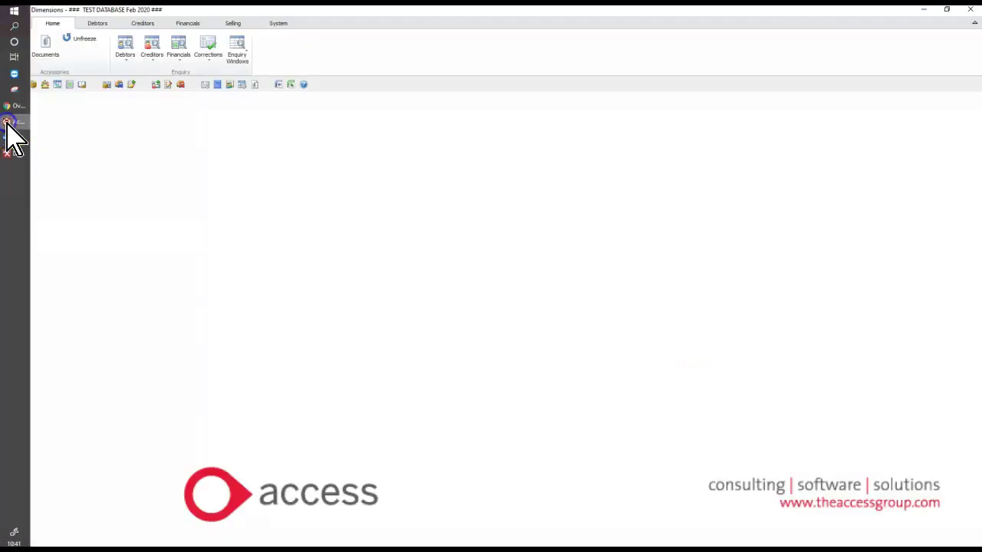
left_click(142, 24)
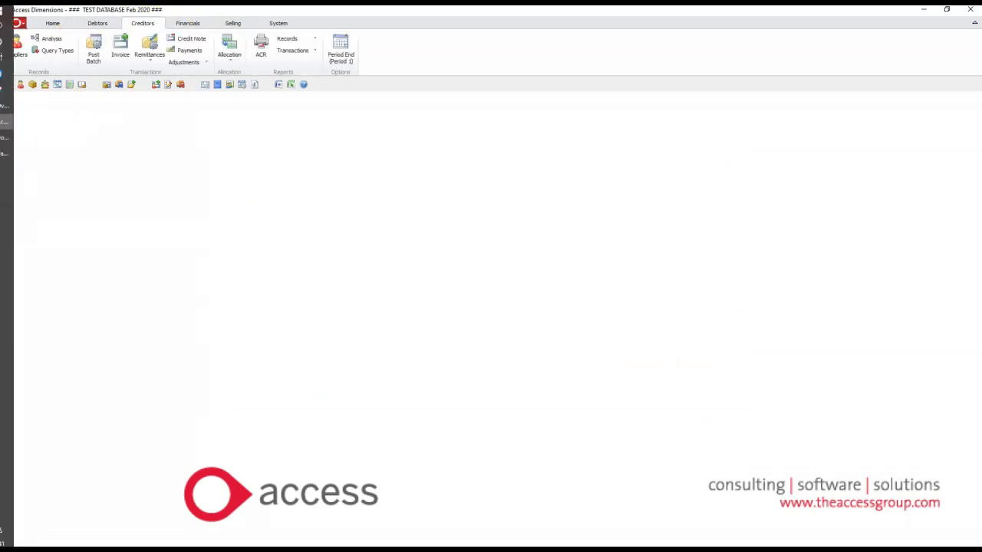
left_click(122, 50)
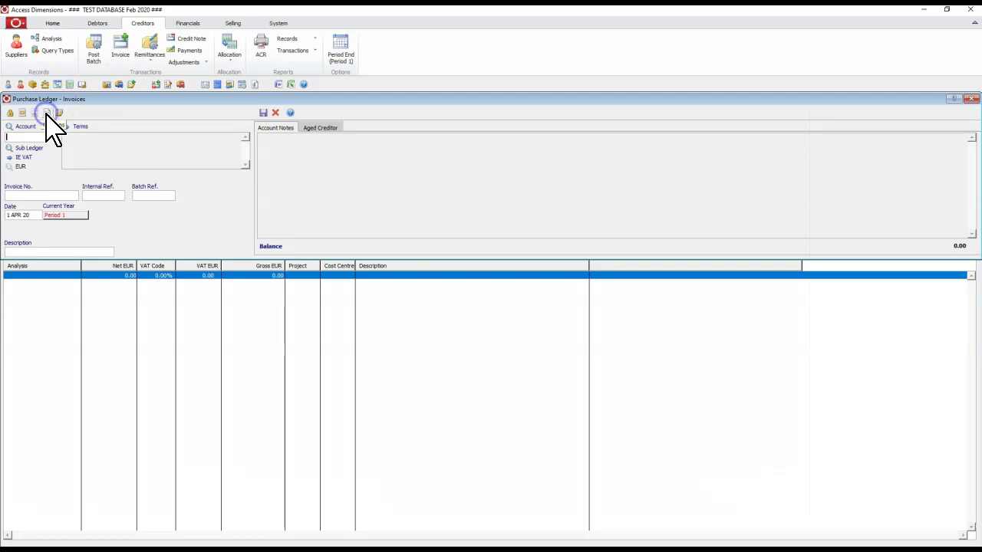
left_click(47, 114)
left_click(125, 100)
left_click(46, 114)
left_click(26, 190)
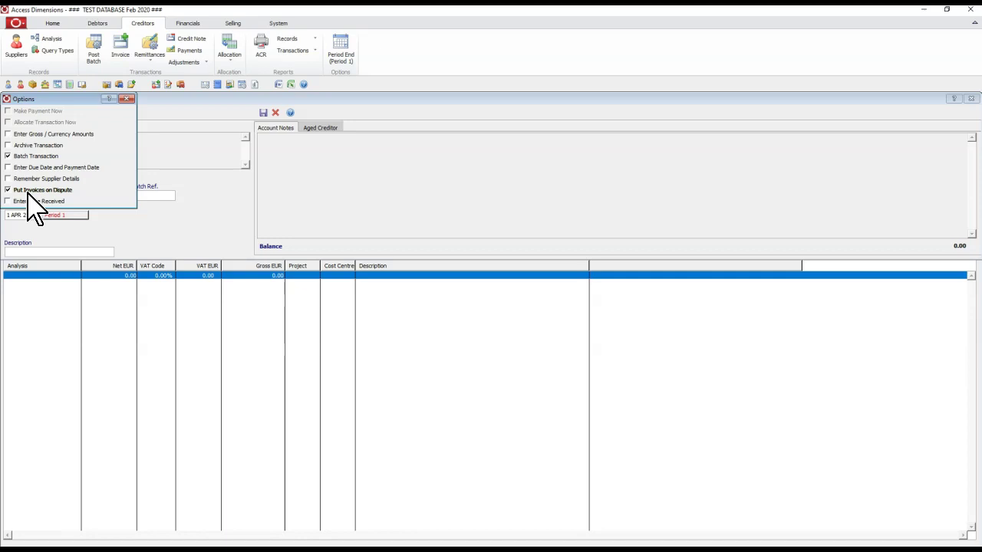
left_click(217, 244)
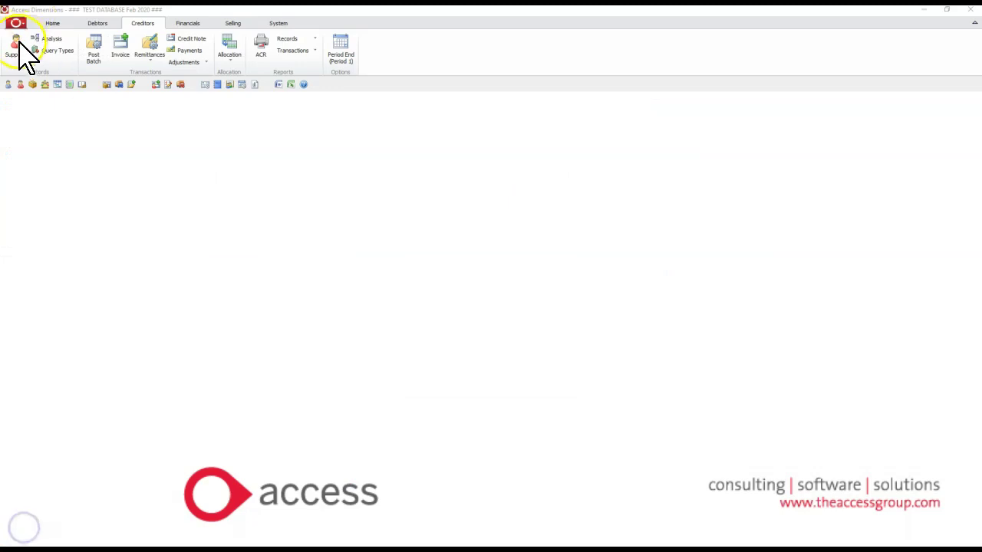
Open the first supplier's transactions and view the details of the invoice dated 12 NOV 19
left_click(18, 46)
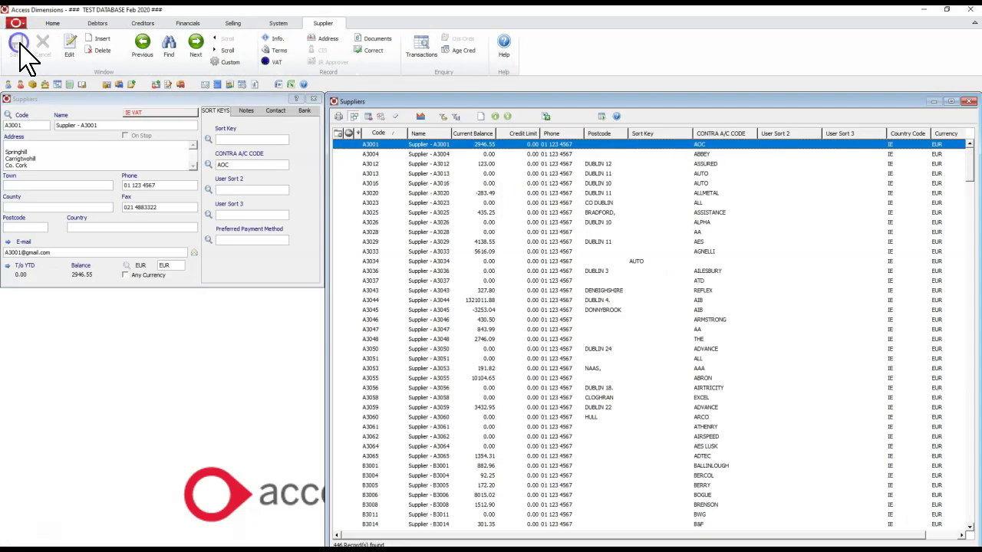
left_click(430, 50)
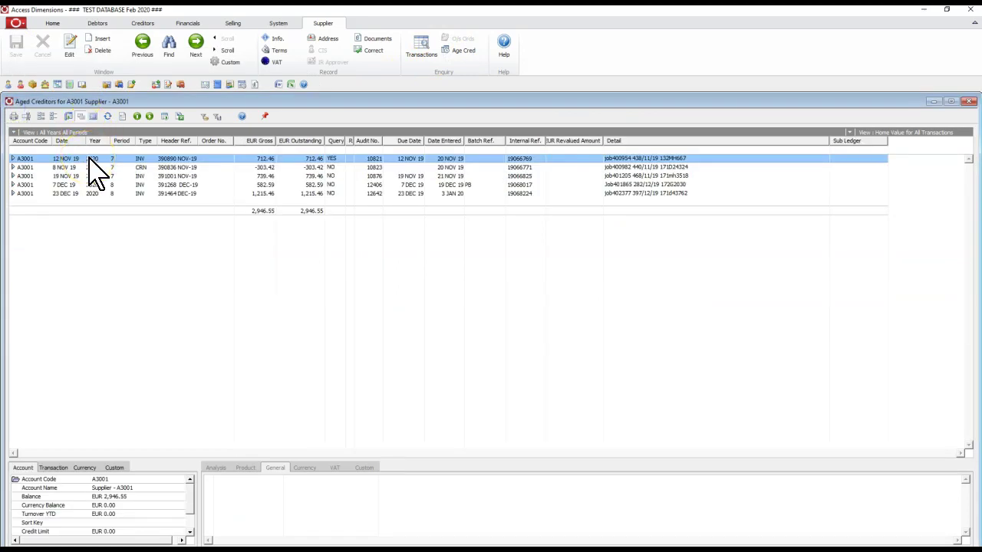
right_click(89, 160)
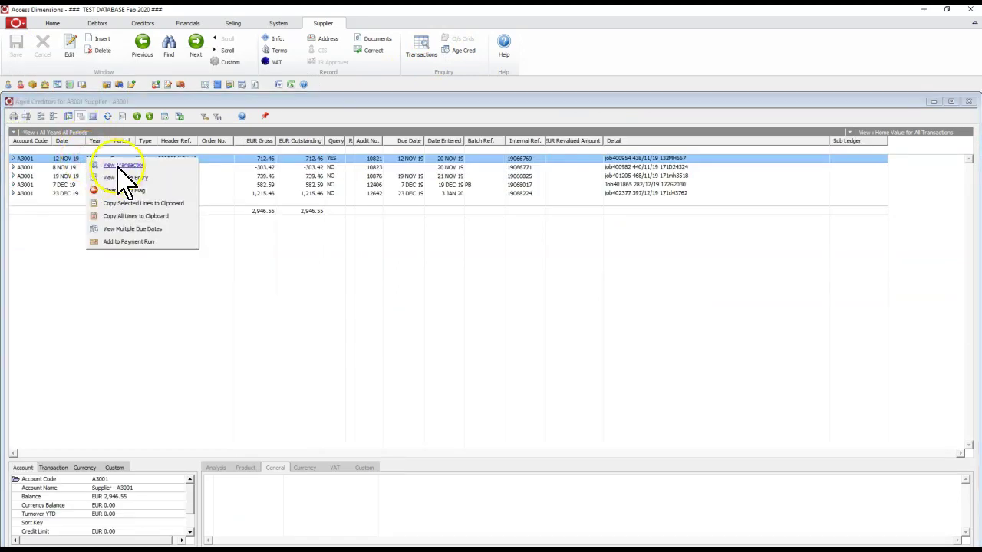
left_click(123, 166)
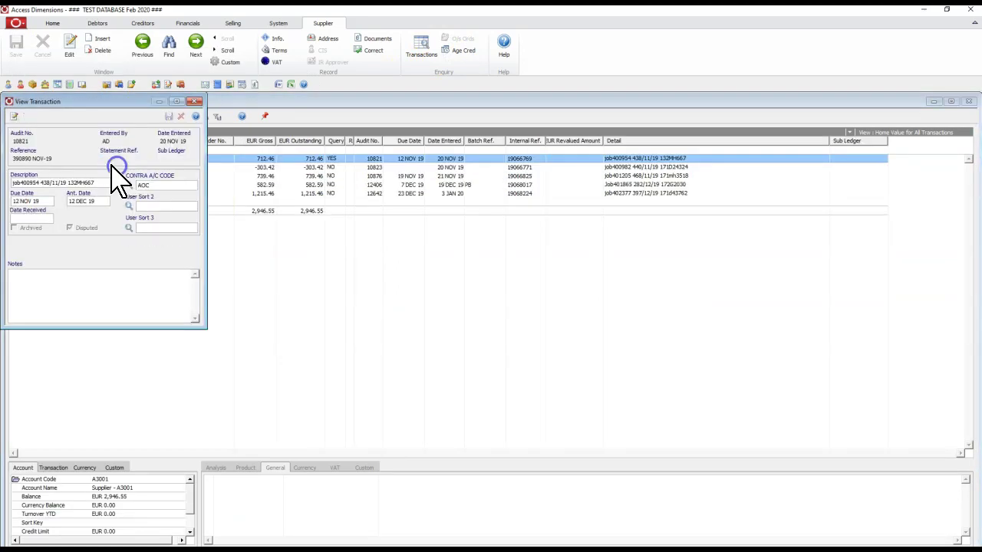
Clear the Disputed flag on the viewed invoice, save the change, and close the transaction details
left_click(16, 117)
left_click(71, 227)
left_click(169, 117)
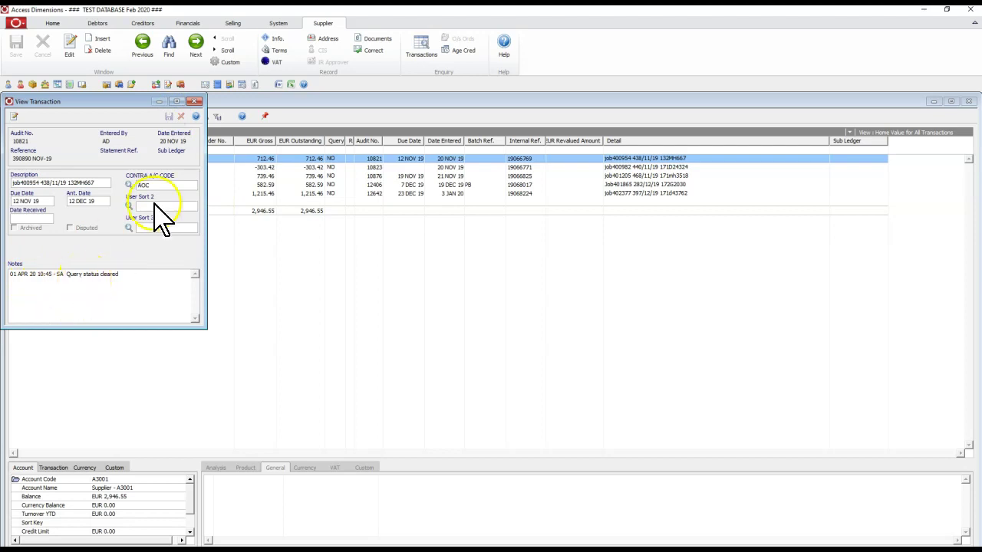
left_click(195, 101)
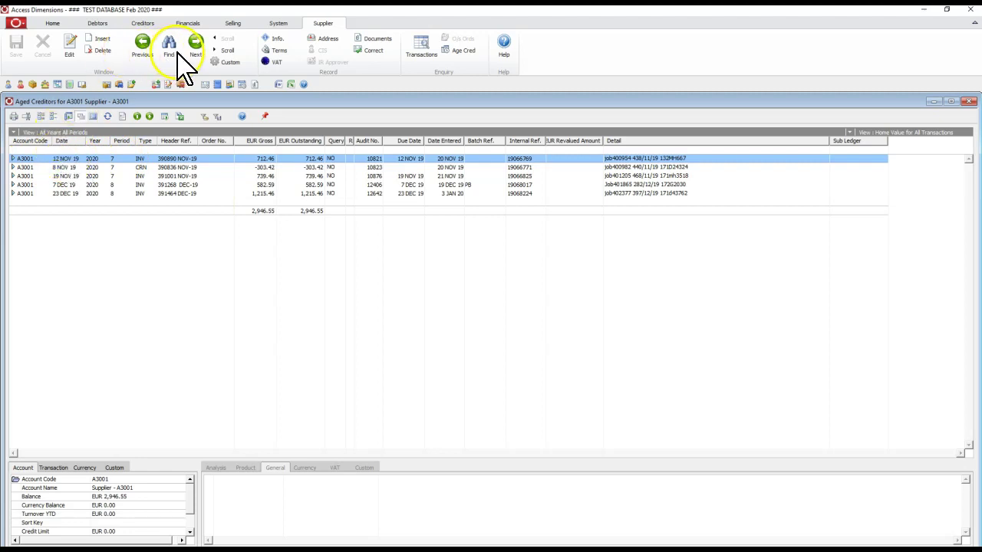
List payable transactions in Remittances Cheques, try the Disputed flag on the 23 DEC 19 invoice, and close the remittance
left_click(139, 23)
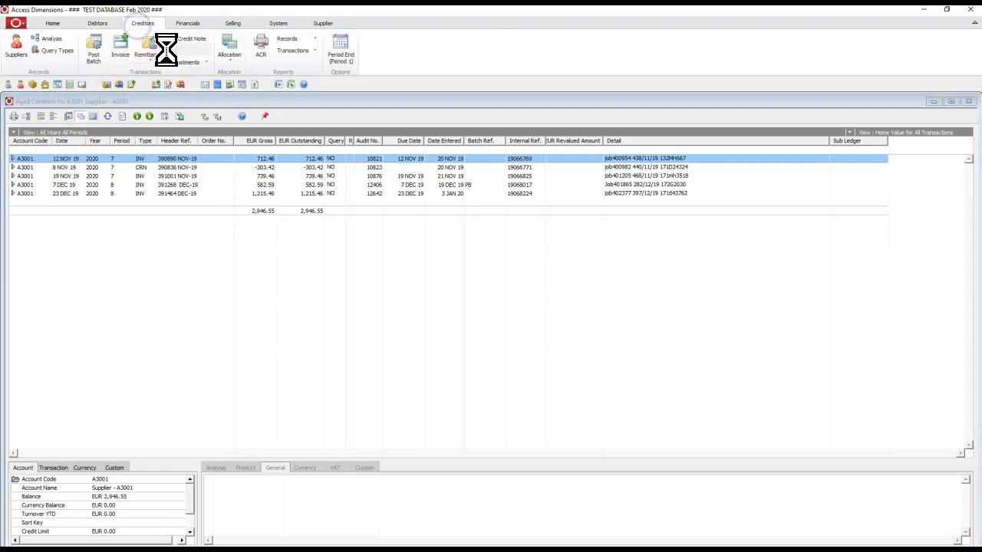
left_click(140, 55)
left_click(163, 81)
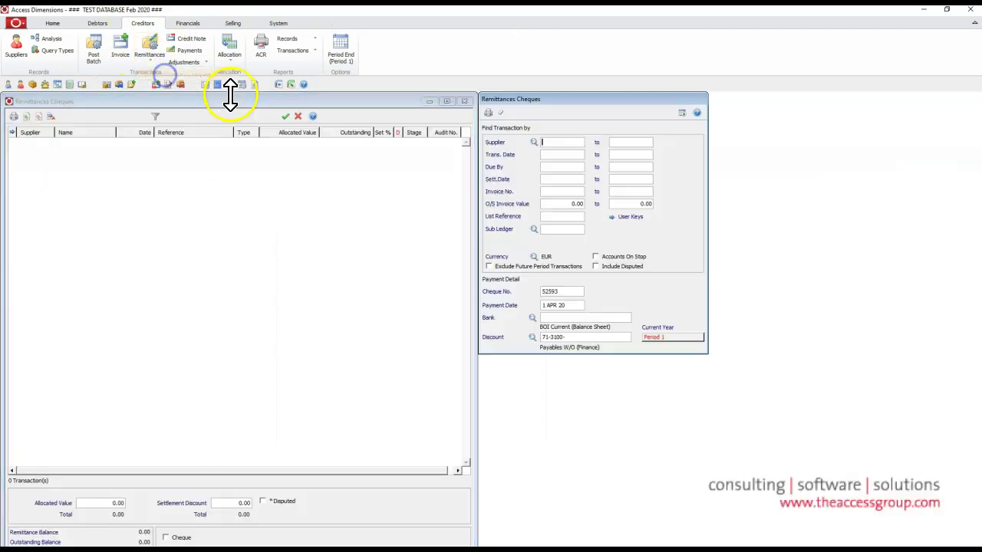
left_click(684, 115)
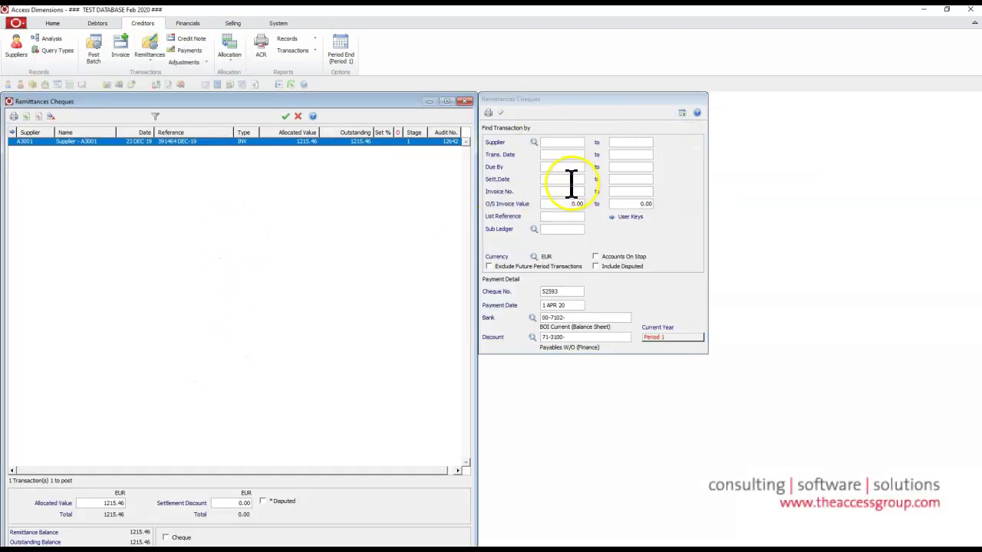
left_click(263, 501)
left_click(263, 502)
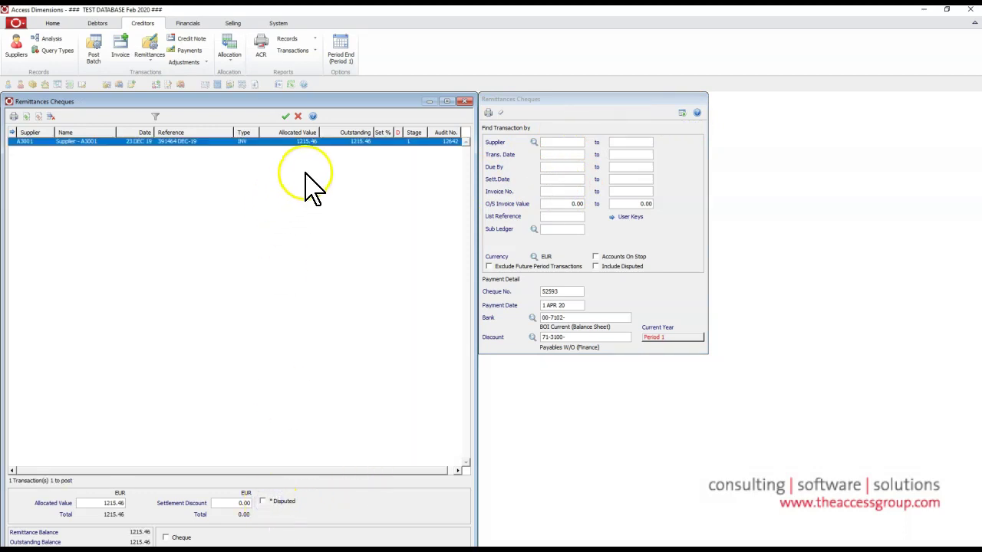
left_click(467, 104)
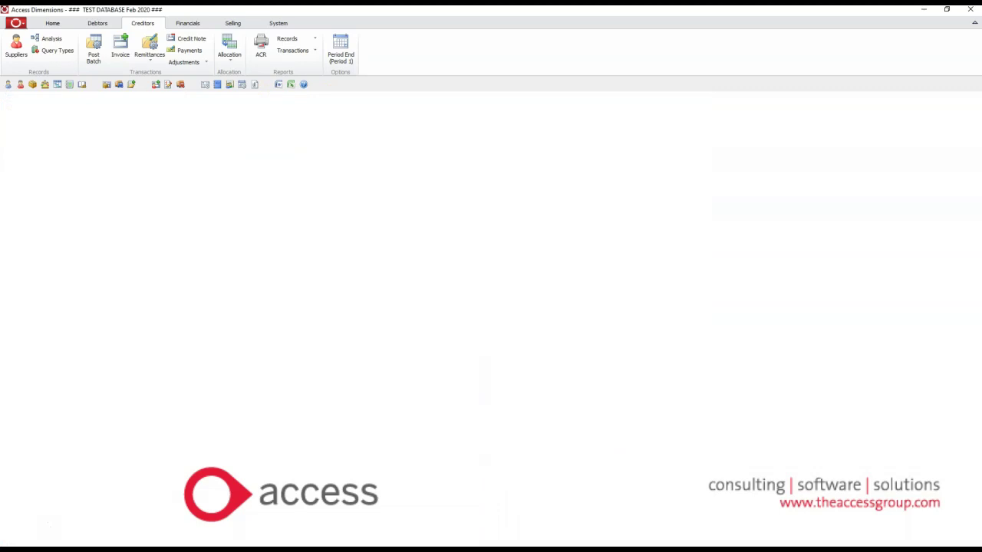
Open the remittance settings in Purchase Ledger Options and try No Payment Approval for Remittances Cheques
left_click(278, 23)
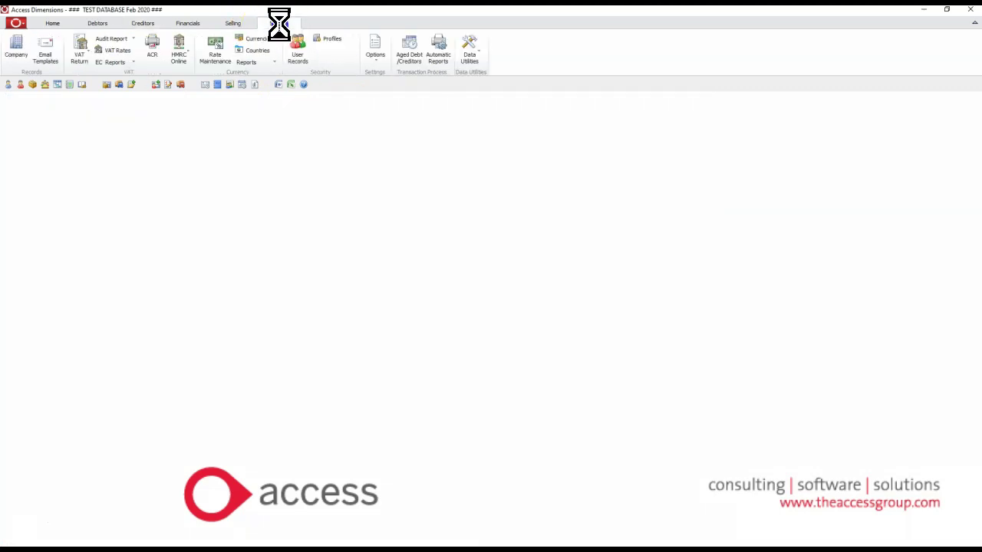
left_click(382, 55)
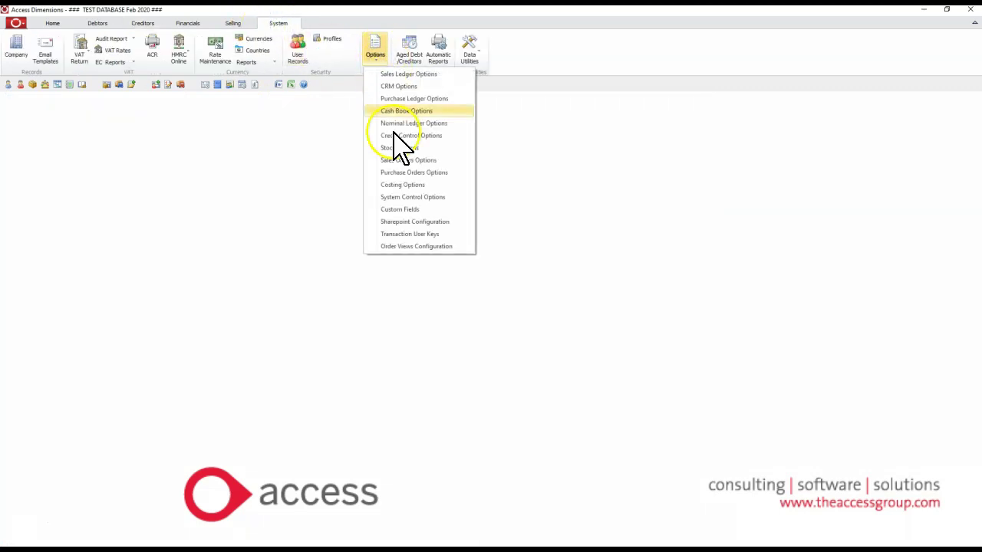
left_click(411, 98)
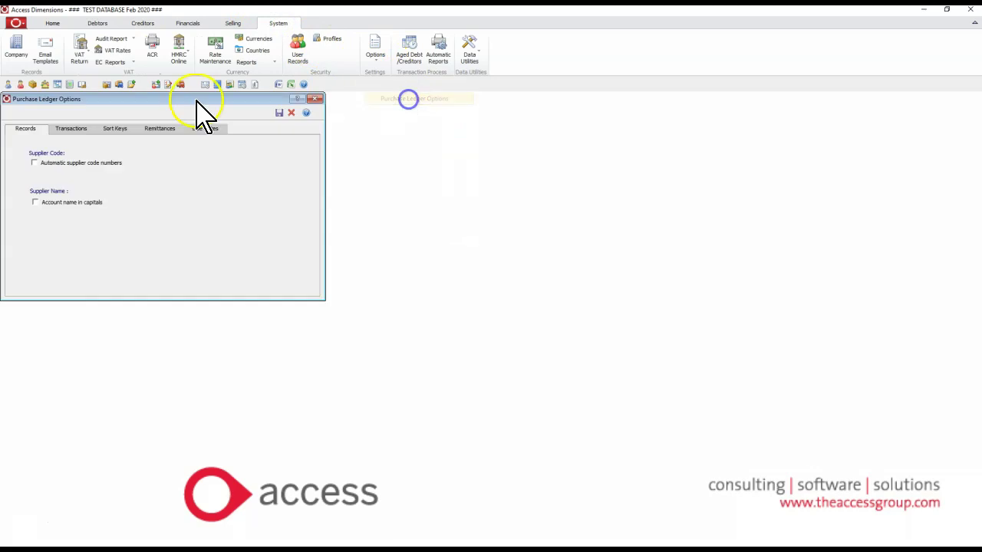
left_click(161, 132)
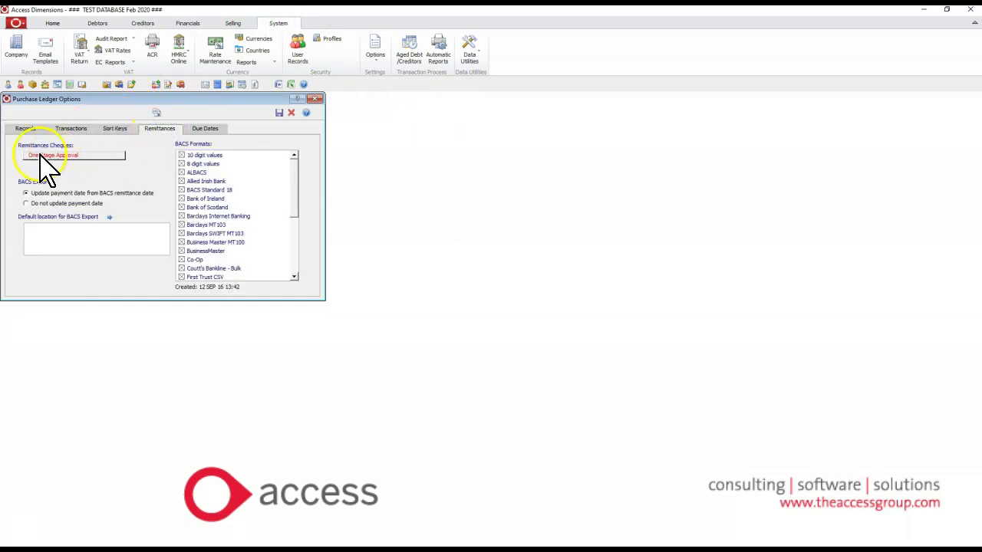
left_click(42, 156)
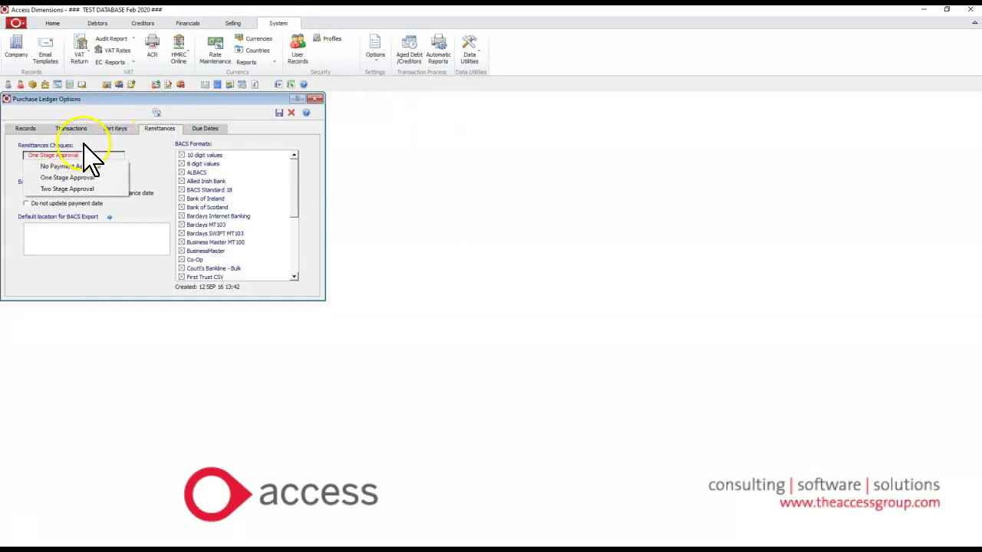
left_click(70, 165)
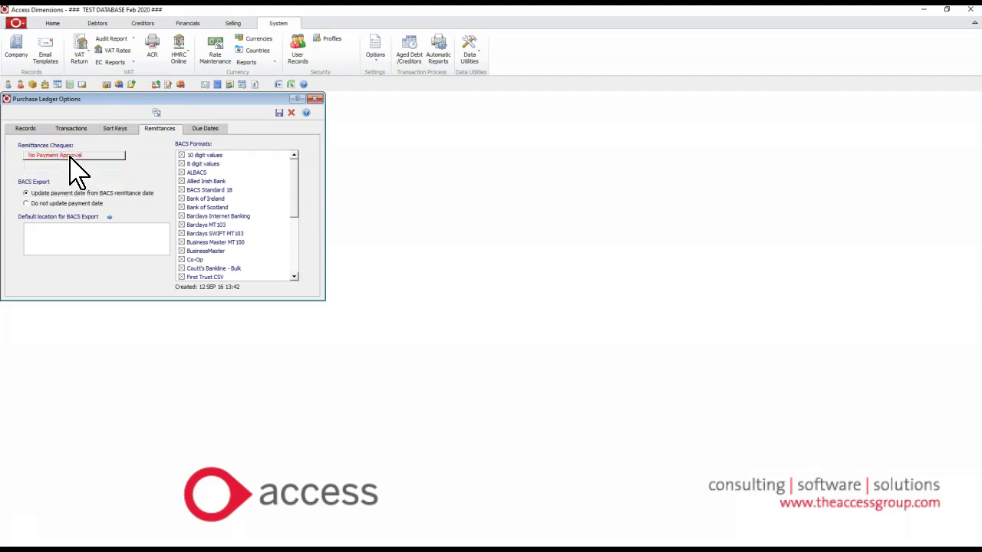
Set Remittances Cheques to One Stage Approval, save the purchase ledger options, and close them
left_click(71, 157)
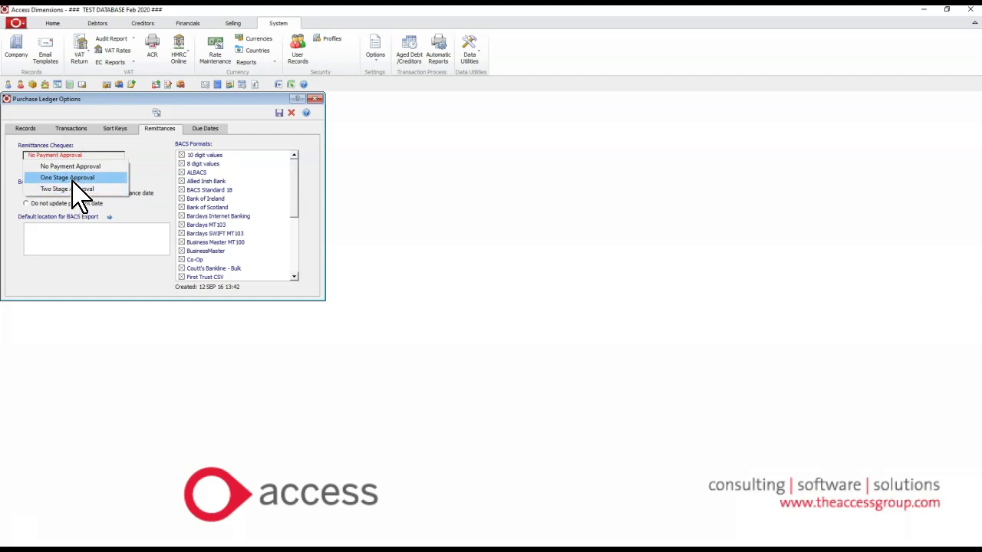
left_click(73, 179)
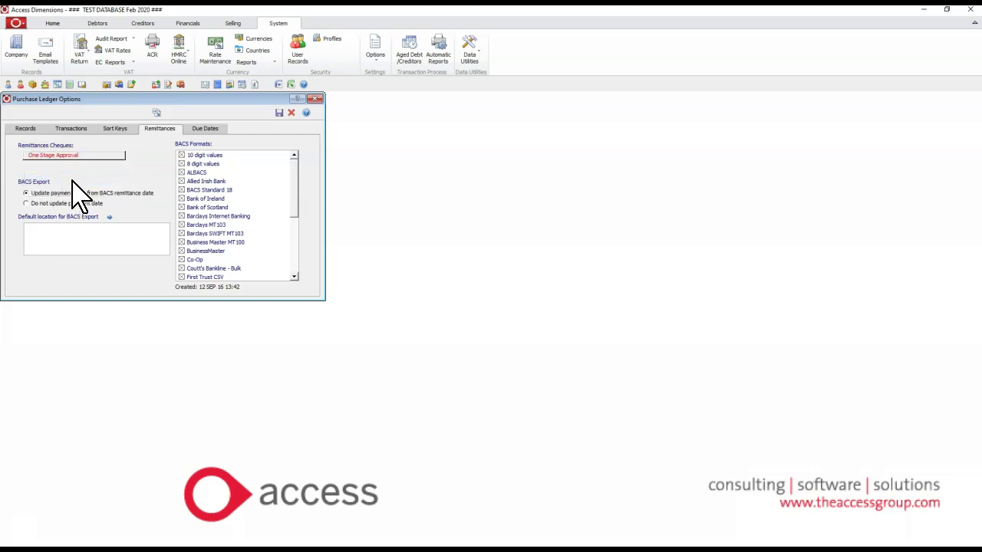
left_click(279, 112)
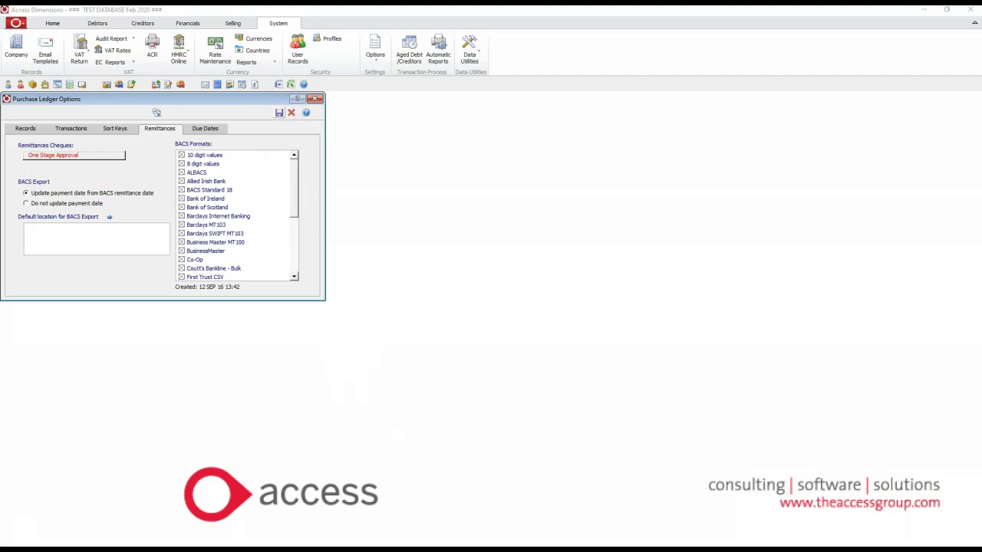
key("Escape")
List the payable transactions in Remittances Cheques, review the approved invoice, and close the remittance
left_click(146, 24)
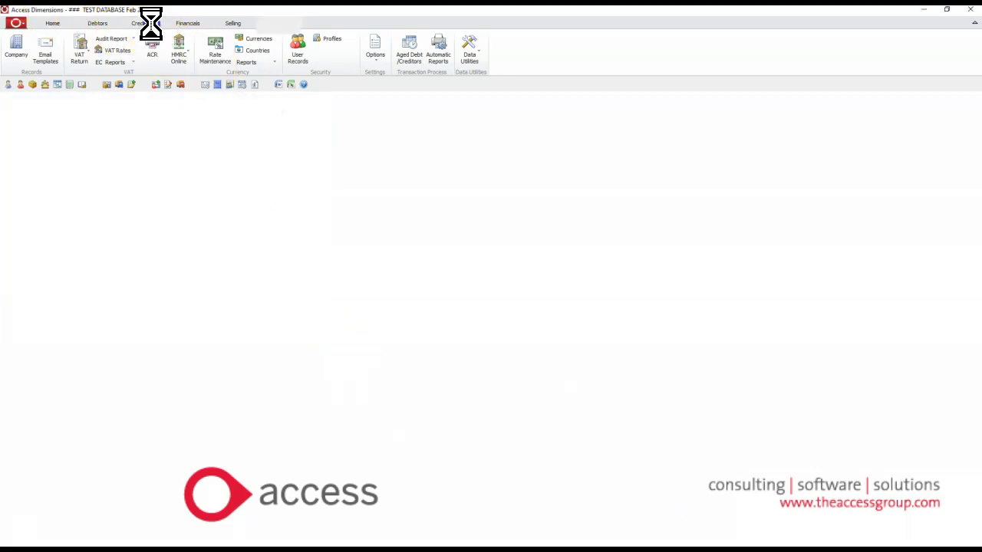
left_click(149, 54)
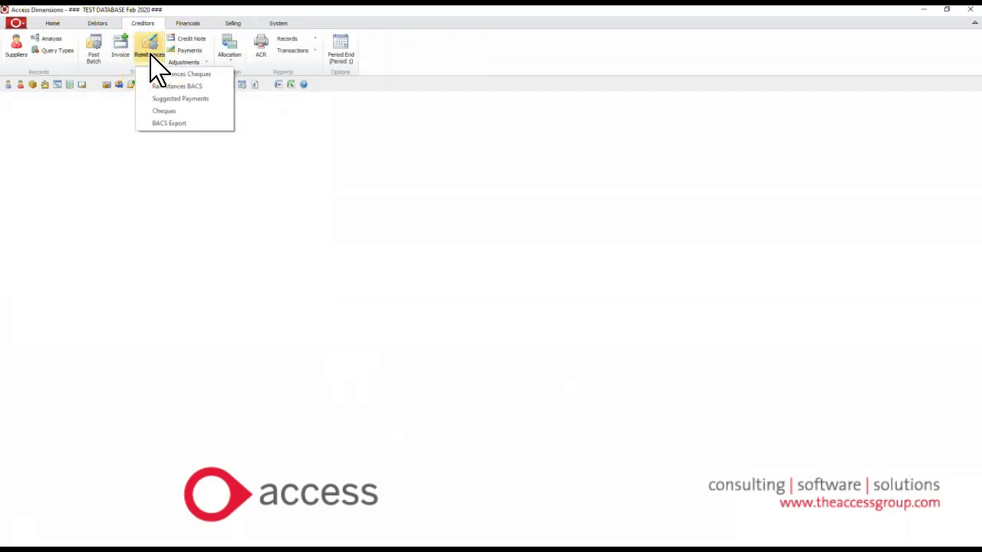
left_click(164, 99)
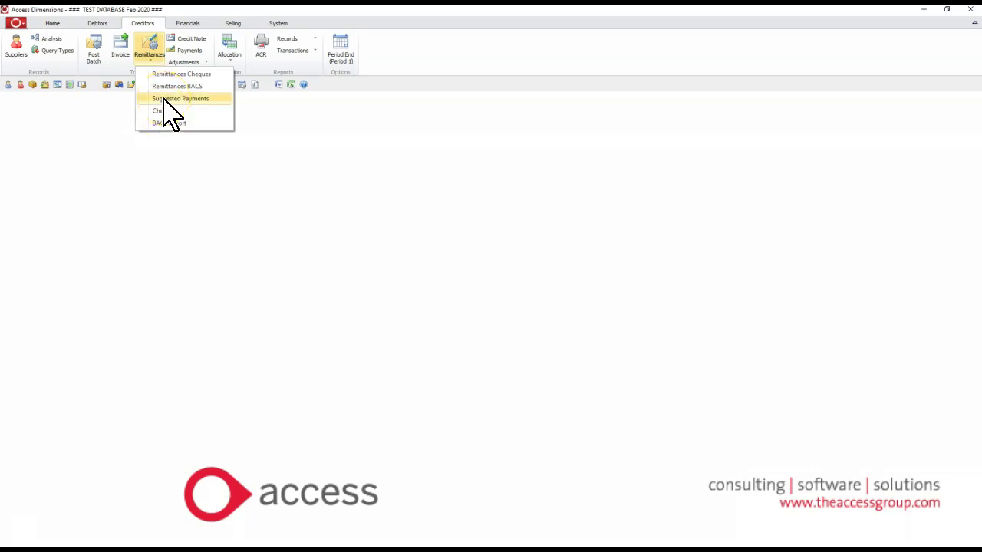
left_click(164, 77)
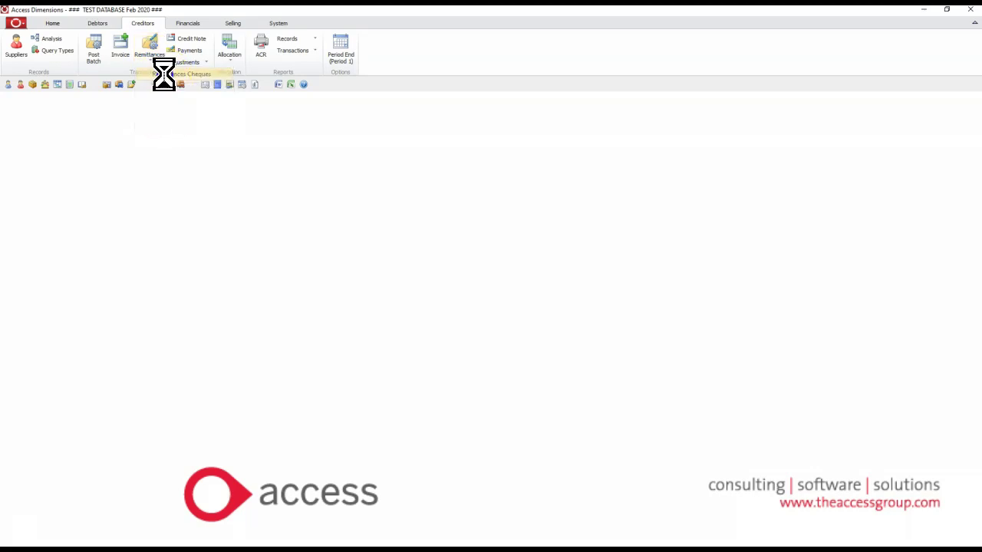
left_click(682, 113)
left_click(229, 167)
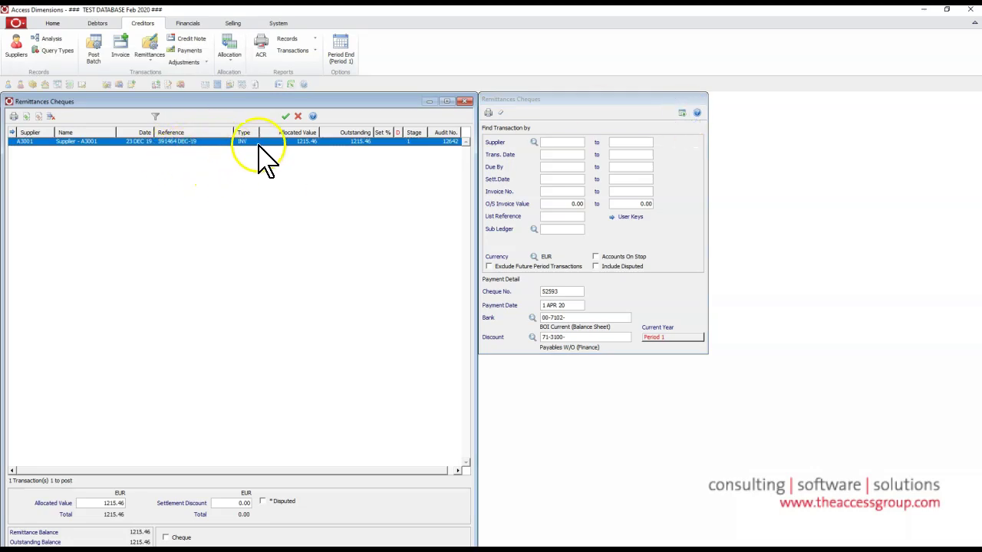
left_click(465, 101)
List all transactions in Suggested Payments and allocate 600.00 to supplier A3001's invoice dated 19 NOV 19
left_click(153, 63)
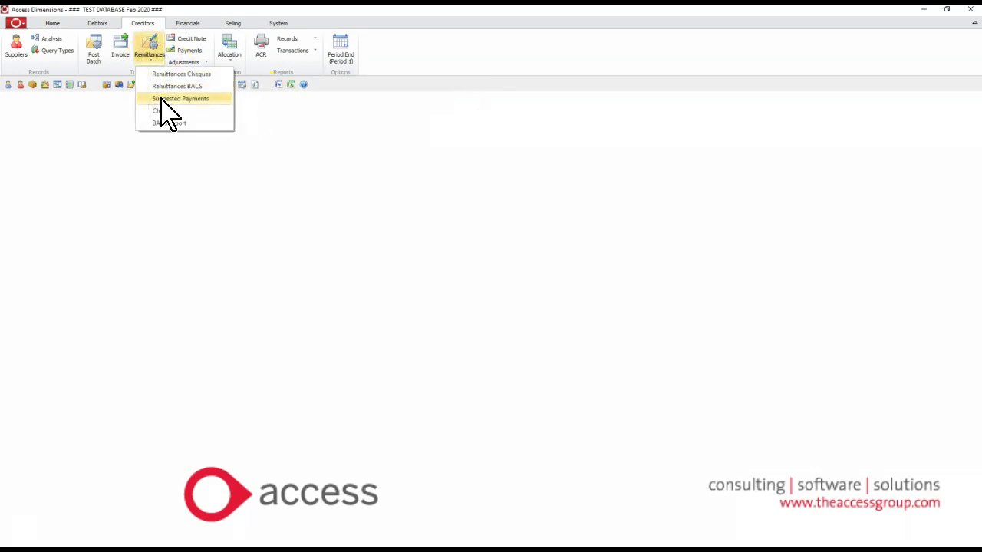
left_click(163, 99)
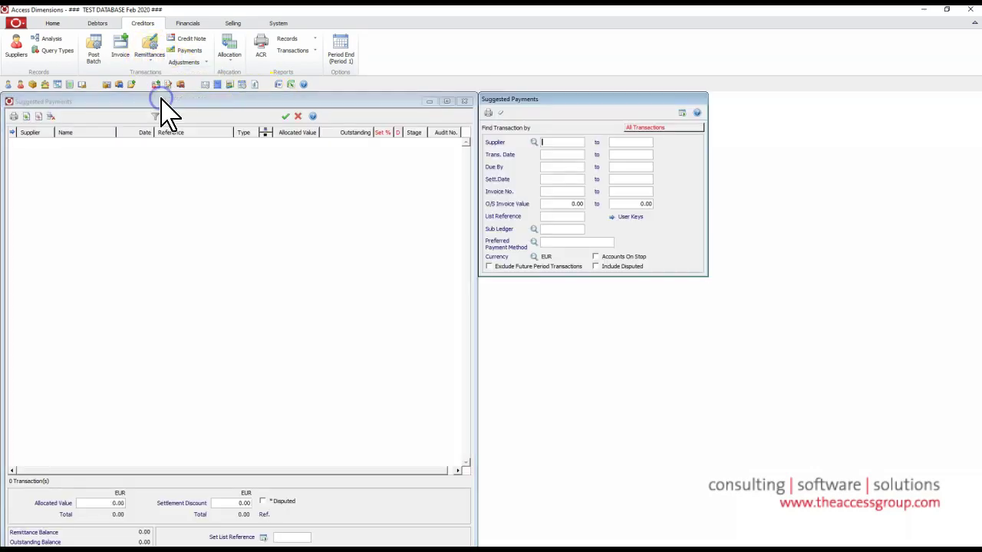
left_click(682, 114)
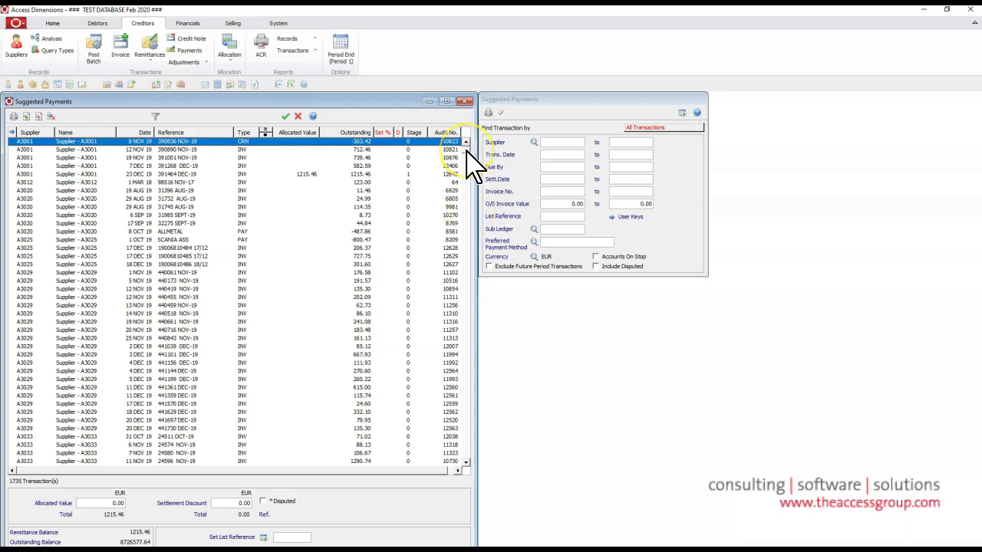
left_click_drag(467, 152, 463, 146)
left_click(217, 157)
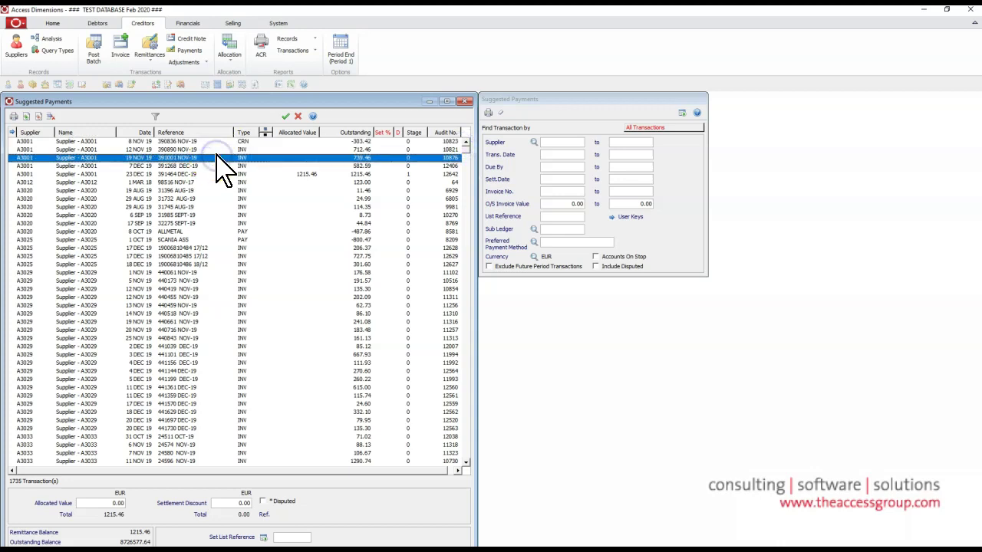
double_click(217, 157)
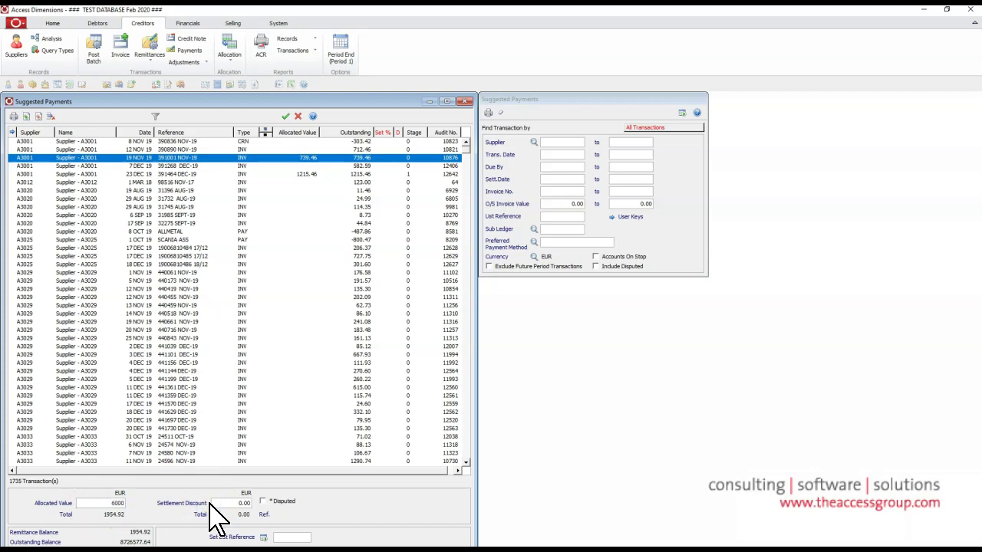
key("Tab")
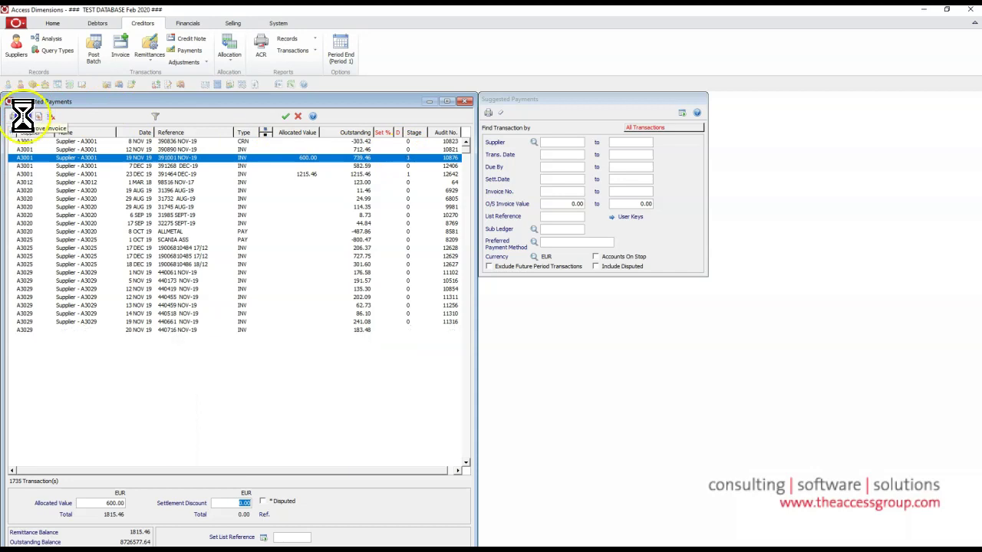
Approve the 19 NOV 19 invoice for part payment, confirm the suggested payments, and close the list
left_click(408, 157)
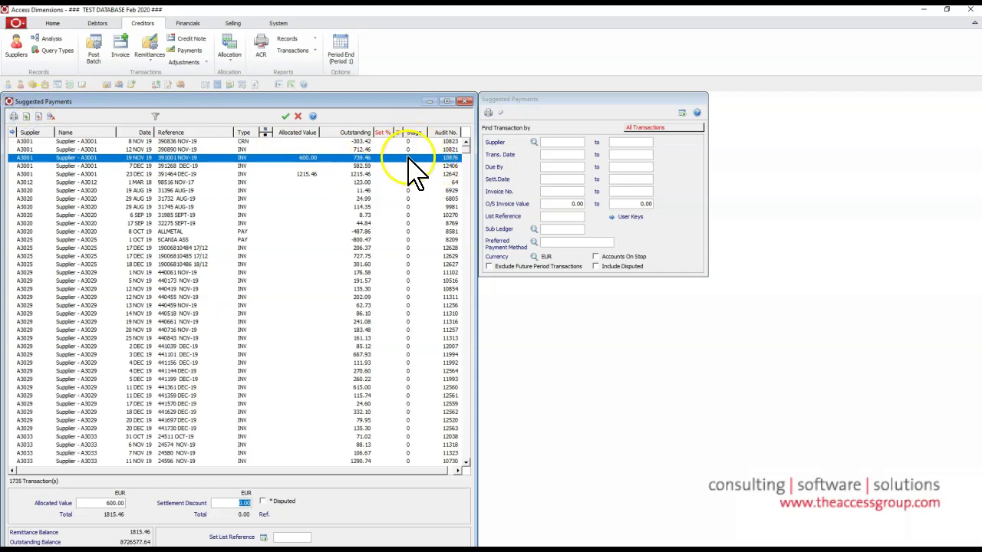
left_click(285, 116)
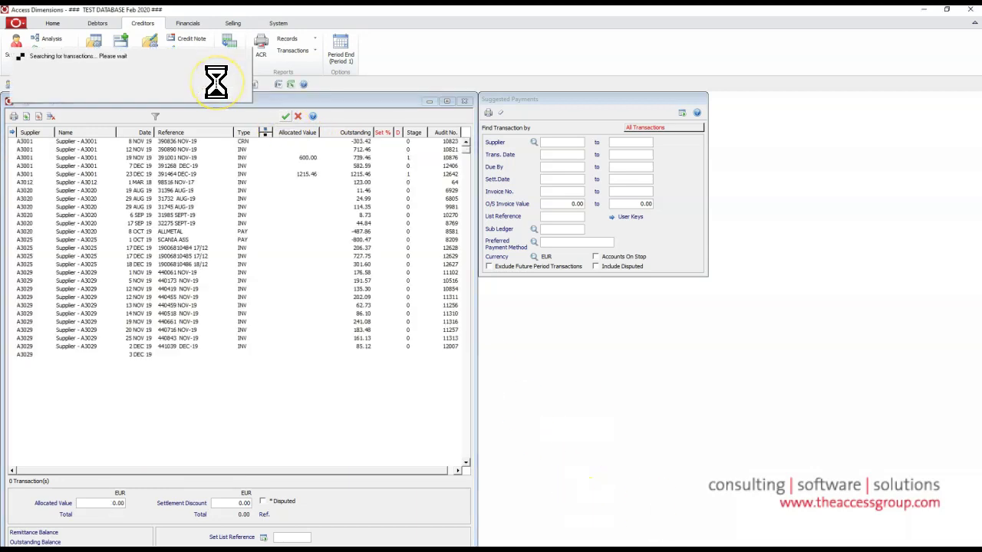
left_click(366, 165)
left_click(366, 157)
left_click(362, 156)
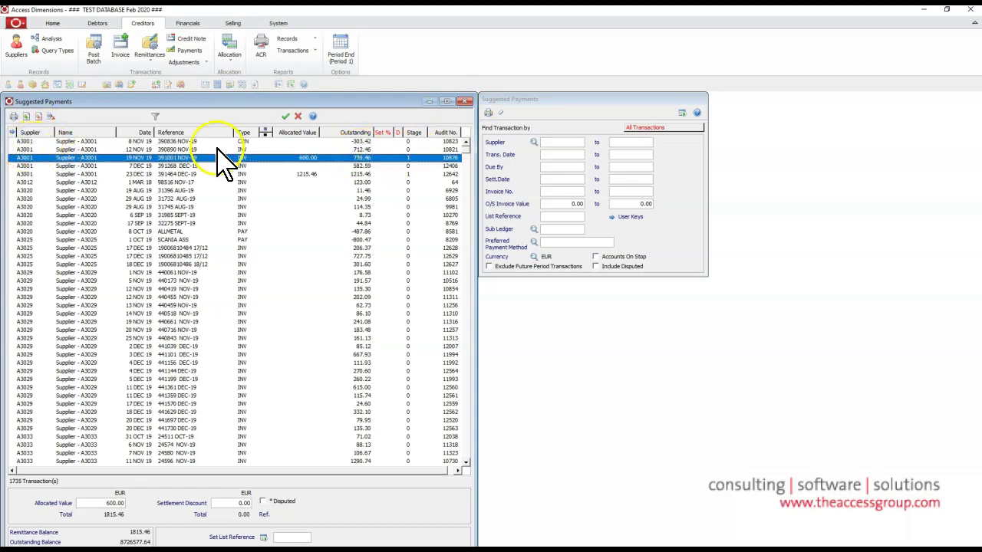
left_click(465, 101)
List the payable transactions in Remittances Cheques, check the allocated values and approval stages of supplier A3001's invoices, and close the remittance
left_click(150, 55)
left_click(162, 74)
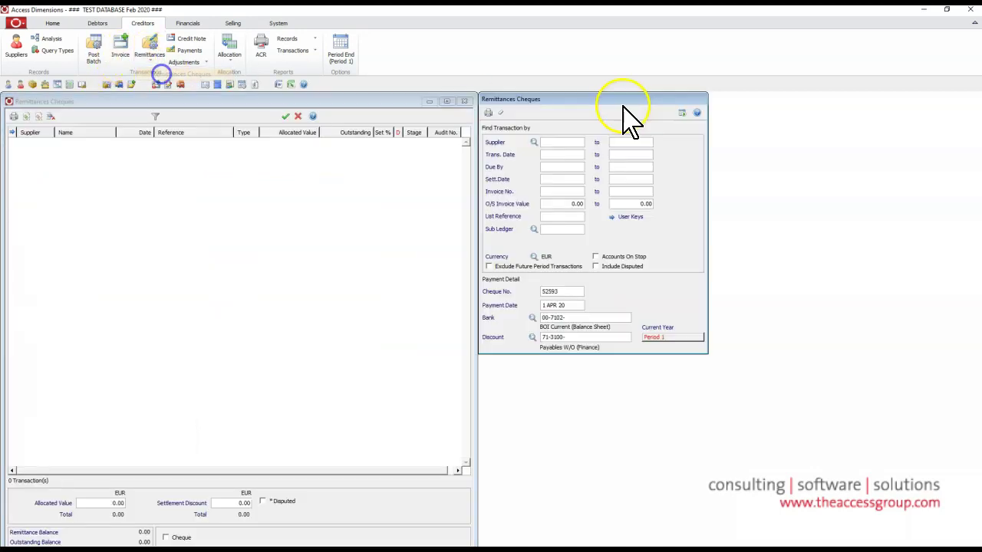
left_click(681, 112)
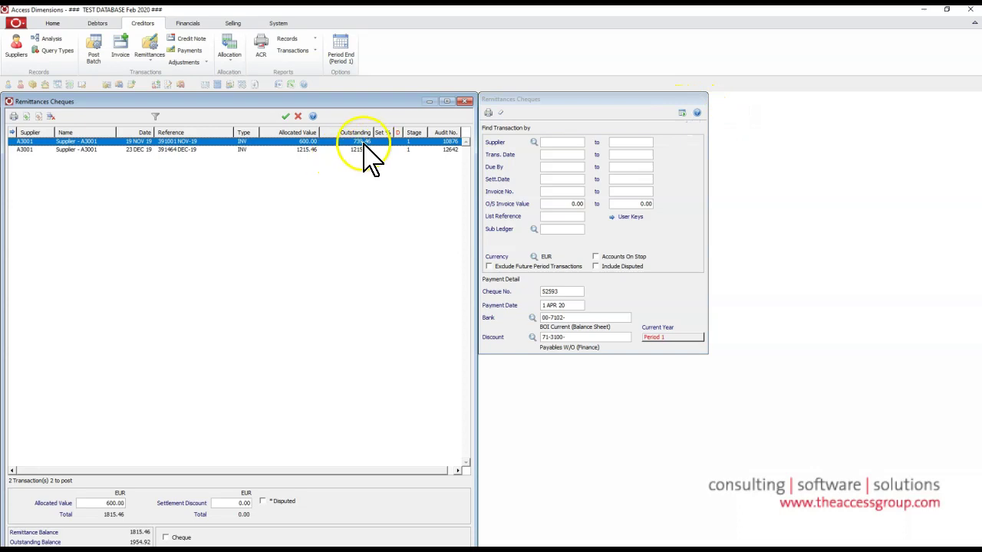
left_click(412, 142)
left_click(409, 150)
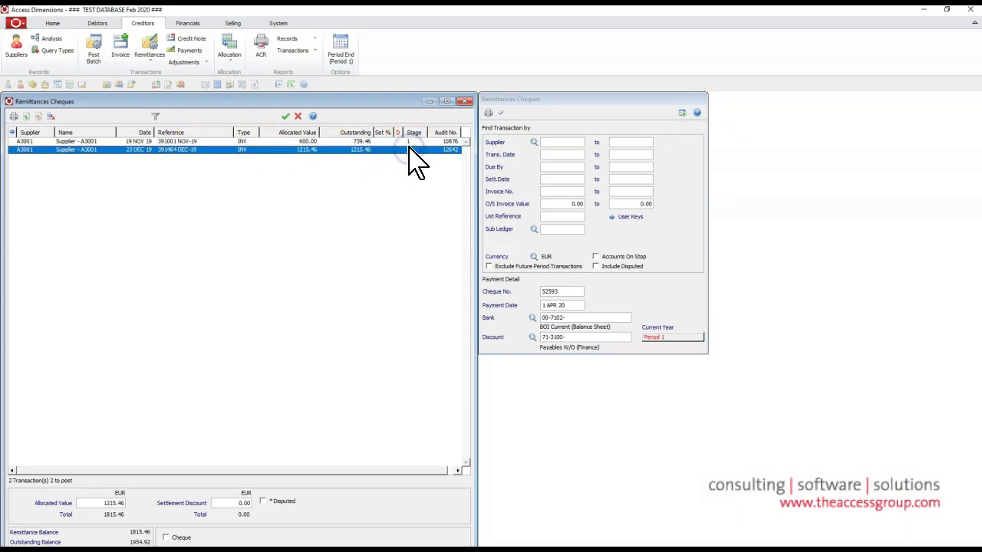
left_click(411, 144)
left_click(374, 148)
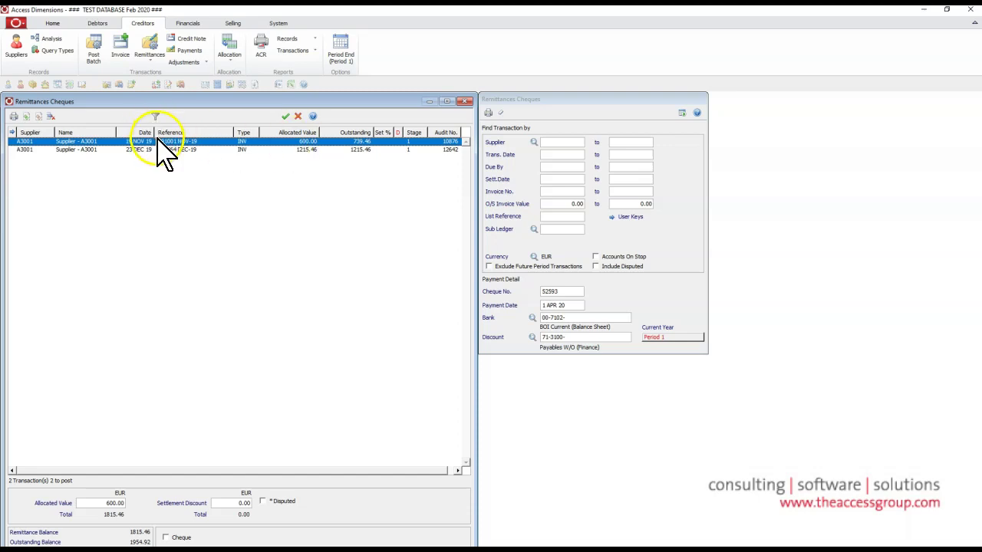
left_click(467, 101)
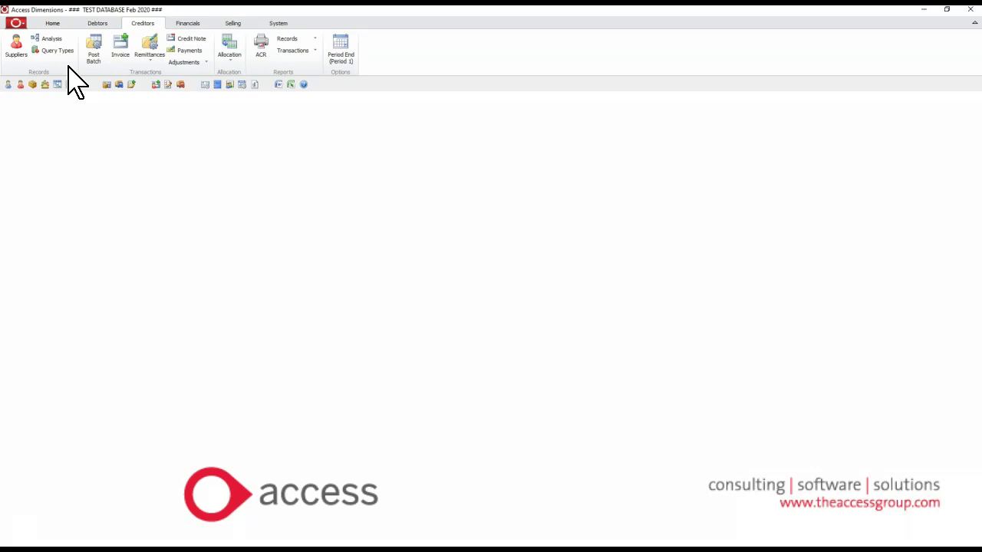
Reopen Suggested Payments and list all transactions to review the allocated values
left_click(148, 63)
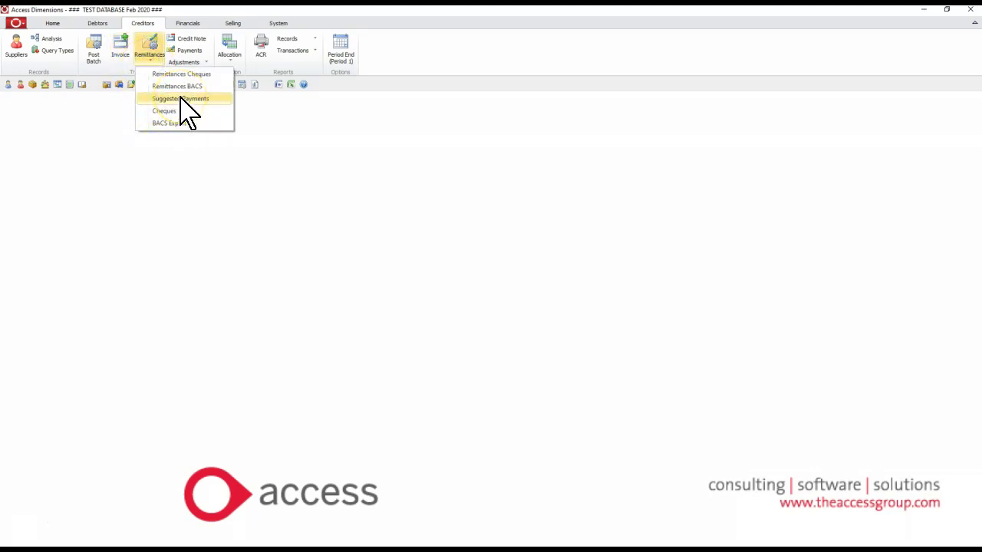
left_click(181, 99)
left_click(683, 113)
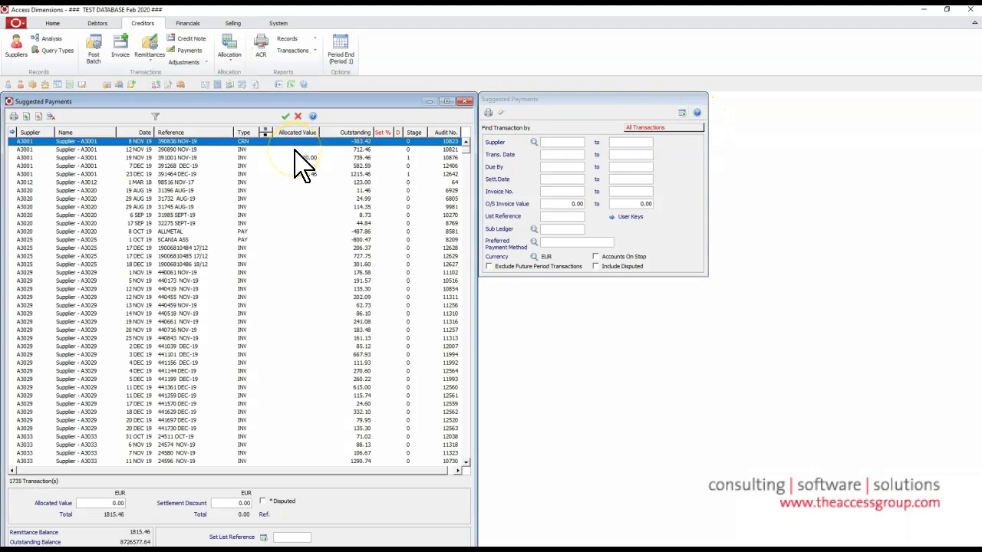
Switch to the Word document of client questions and highlight question 3 about archiving old GL codes
left_click(12, 138)
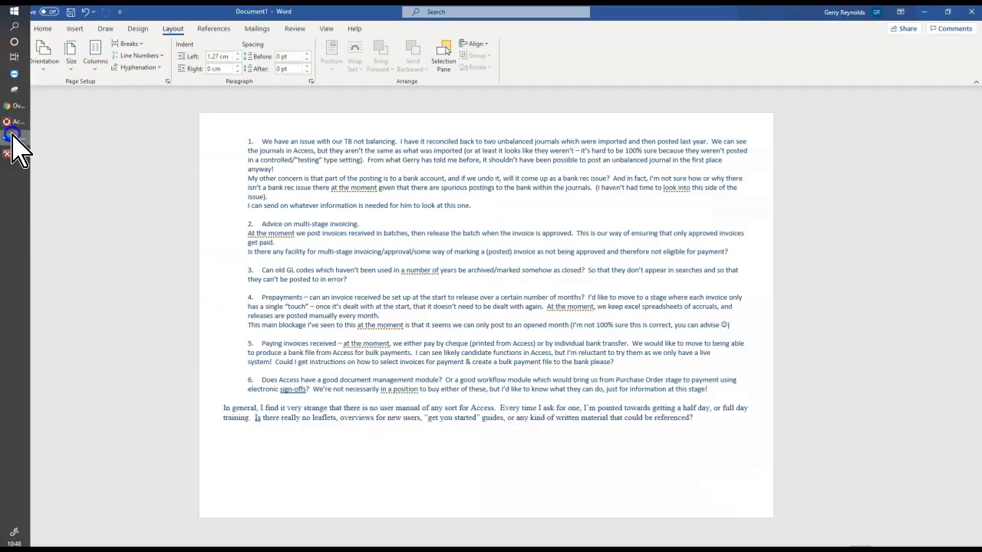
left_click(360, 259)
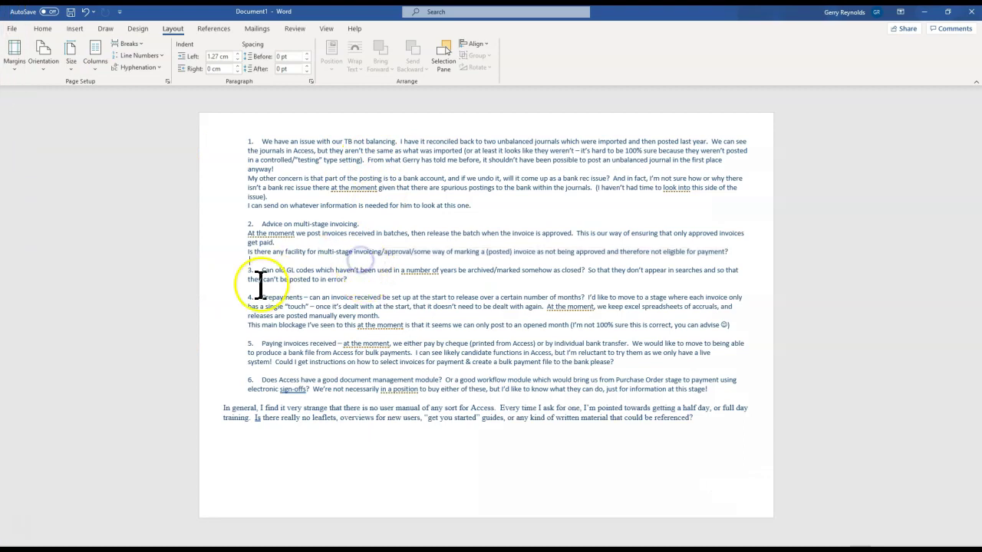
triple_click(283, 276)
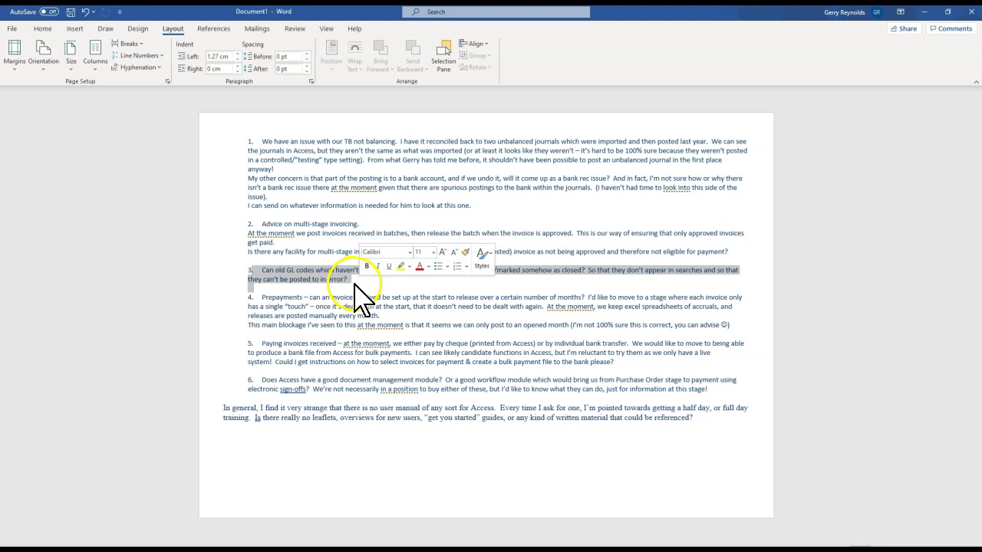
left_click(355, 282)
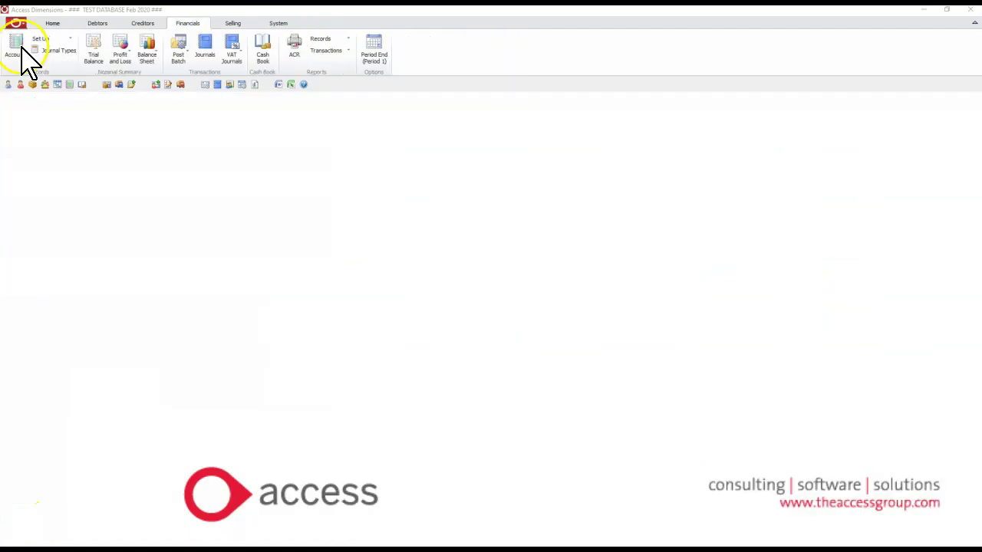
Open the nominal accounts list, select TEST account 00-0001, and check its turnover figures by period
left_click(16, 48)
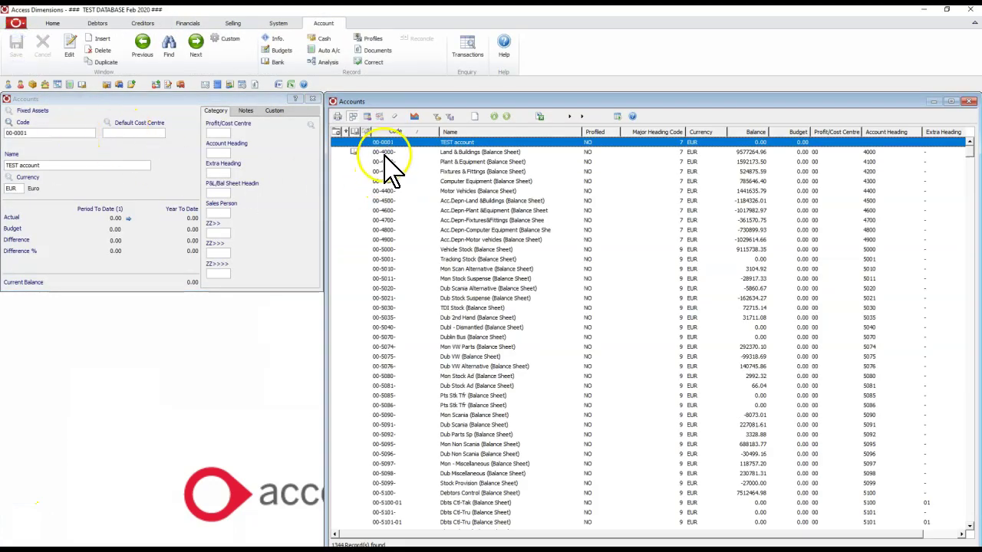
left_click(394, 151)
left_click(393, 144)
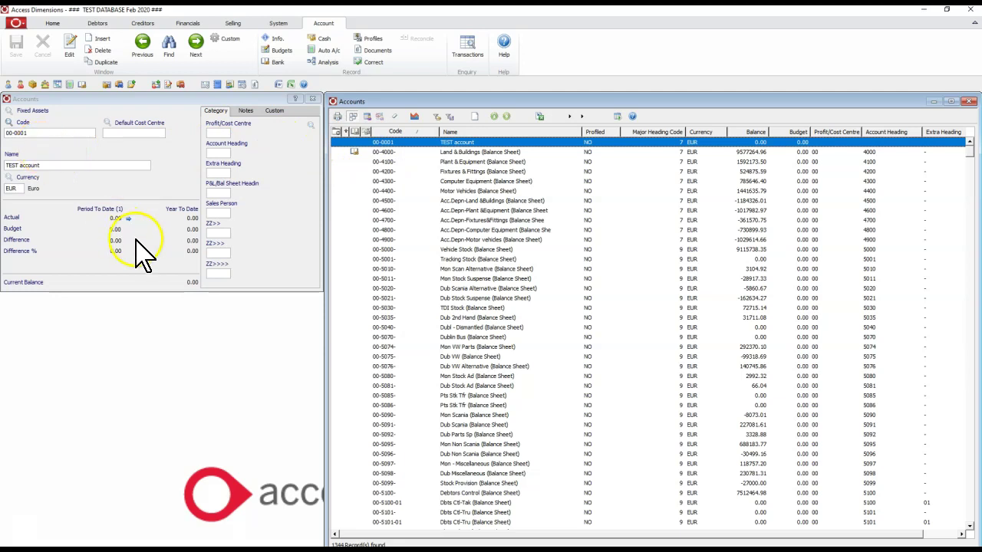
left_click(128, 219)
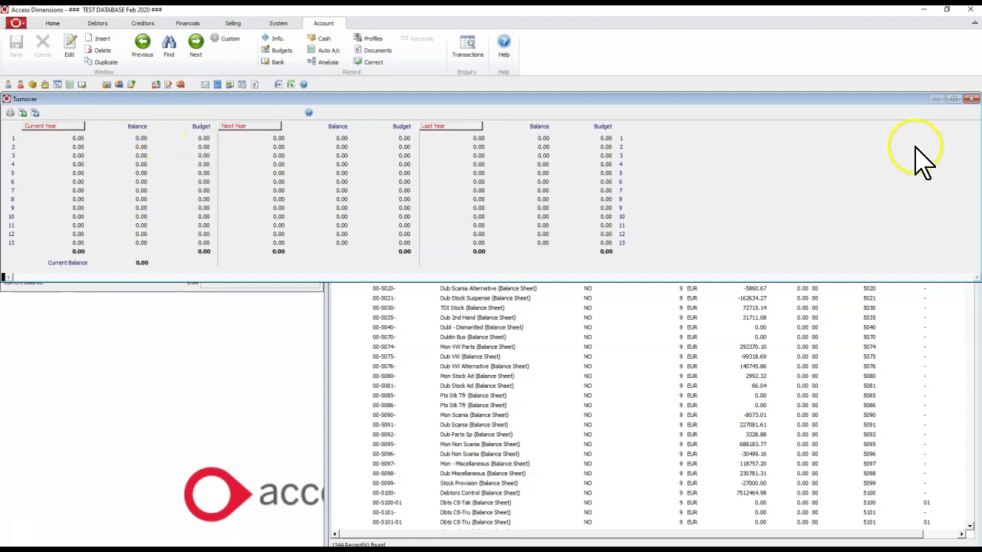
left_click(971, 98)
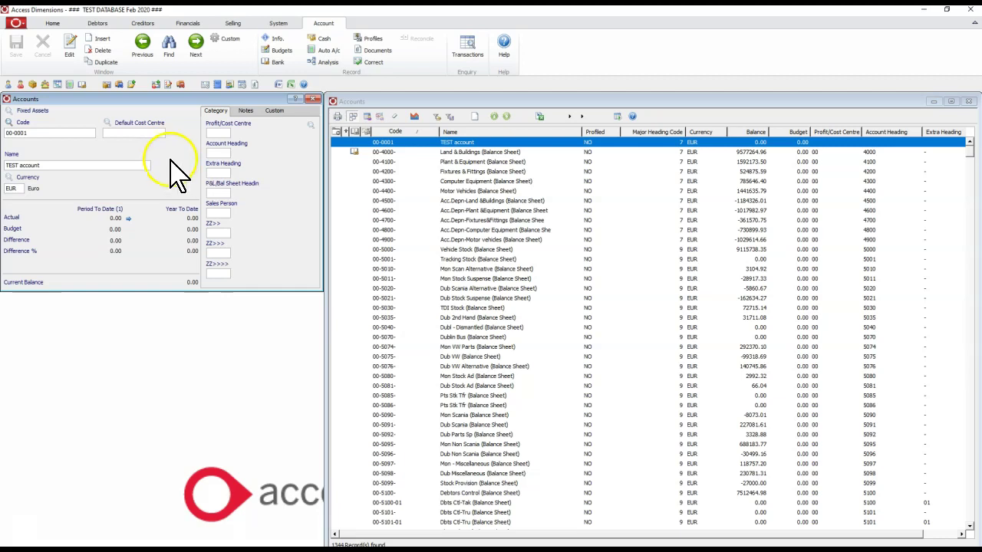
Edit TEST account 00-0001, mark it as Inactive in its additional information, and save the record
left_click(51, 151)
left_click(65, 164)
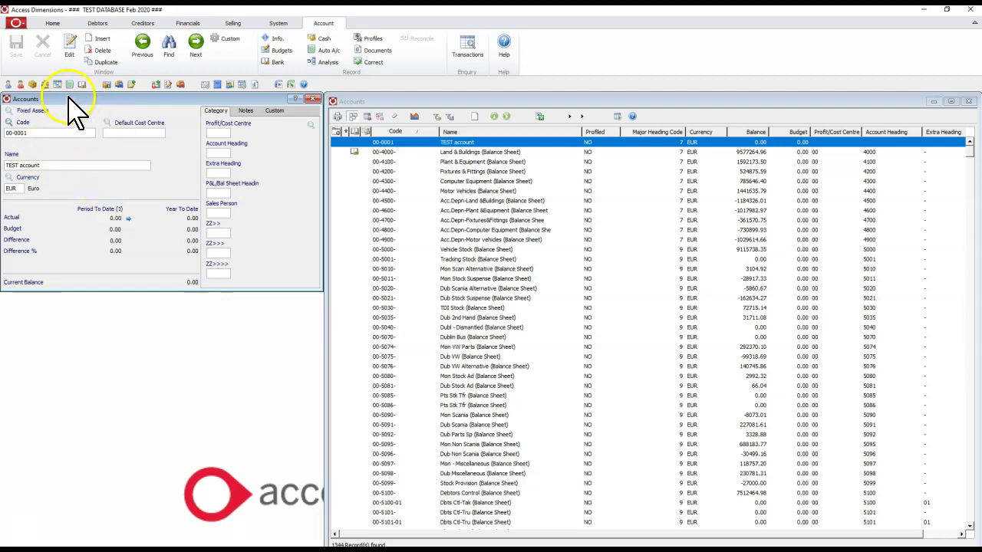
left_click(70, 44)
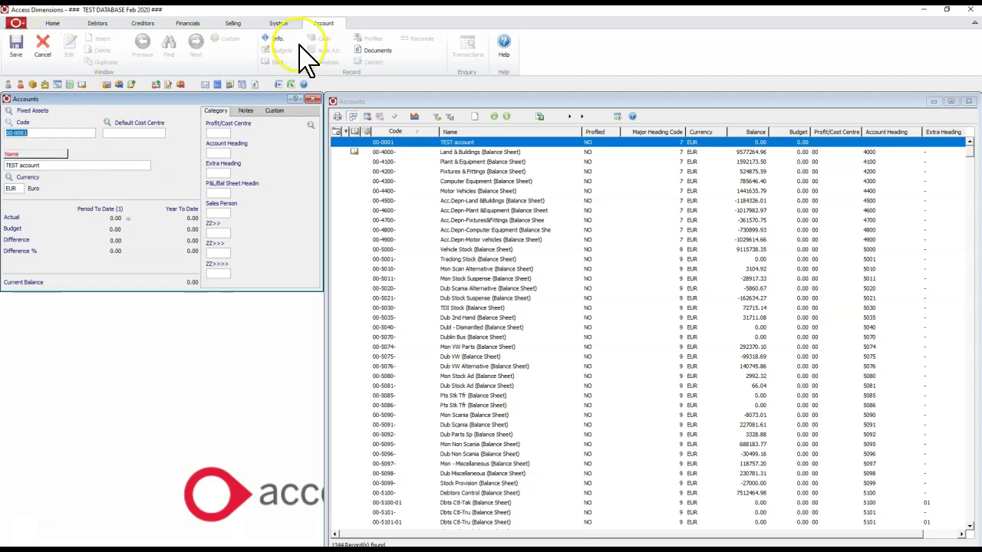
left_click(277, 39)
left_click_drag(89, 100, 151, 284)
left_click(69, 371)
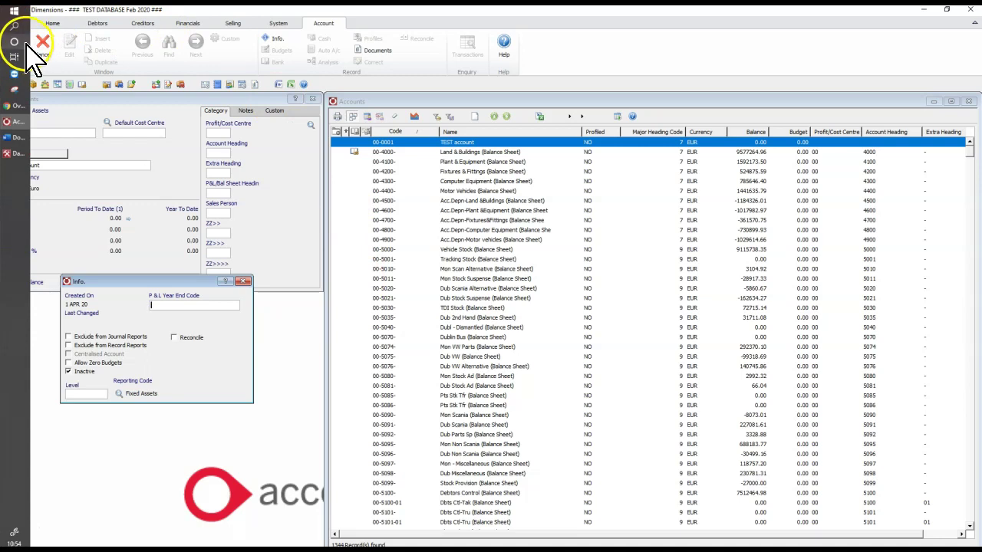
left_click(18, 49)
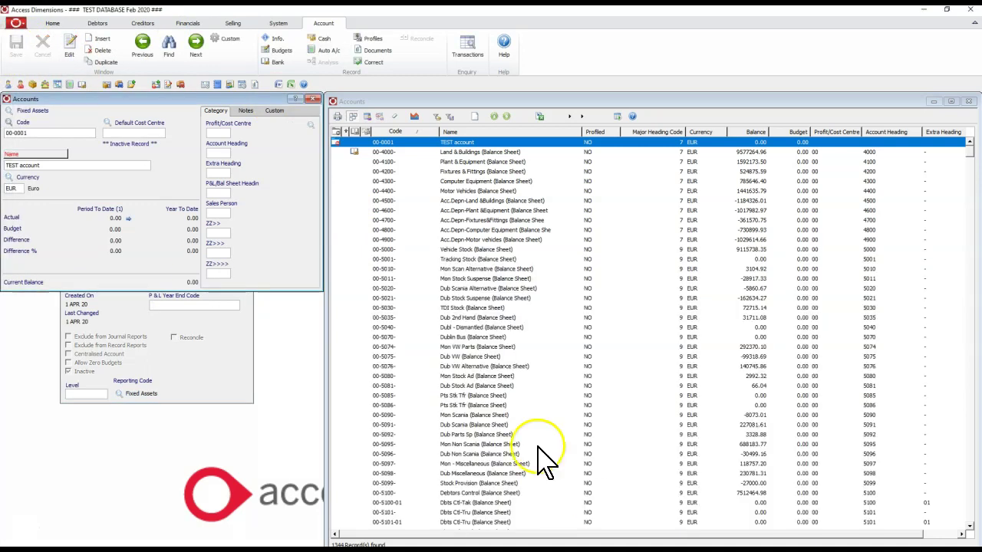
left_click(67, 377)
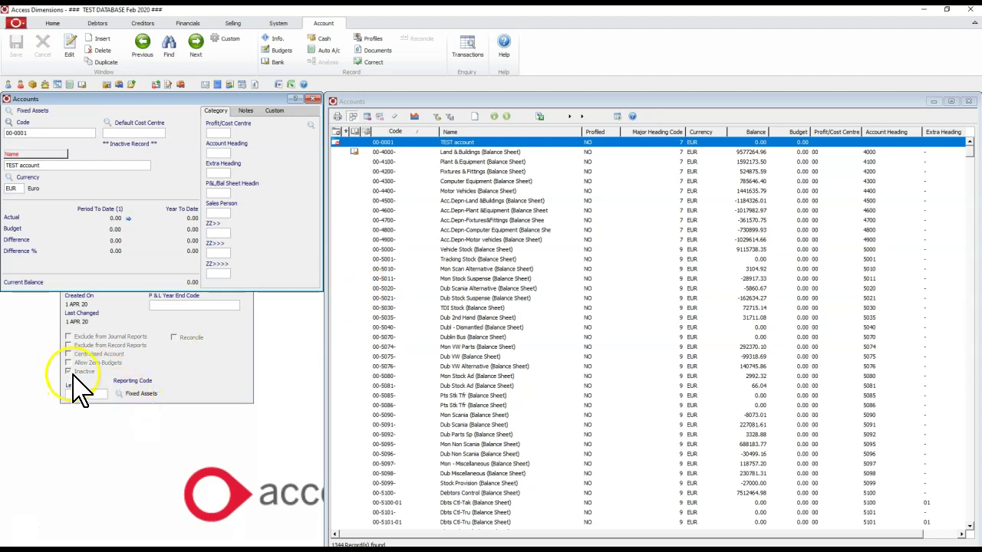
Display the accounts list's search criteria, list the accounts without inactive ones, and list them again with Inactive included
left_click(382, 147)
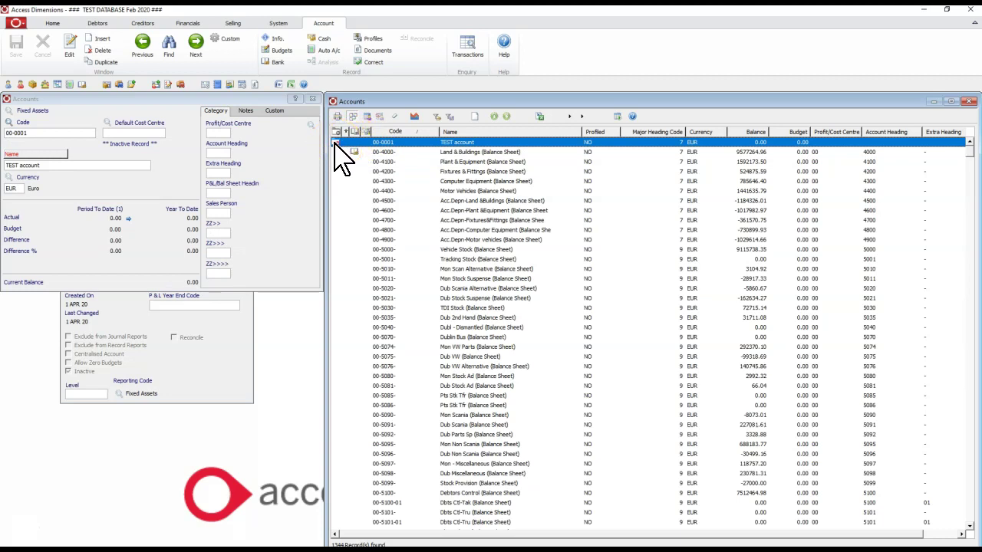
left_click(355, 132)
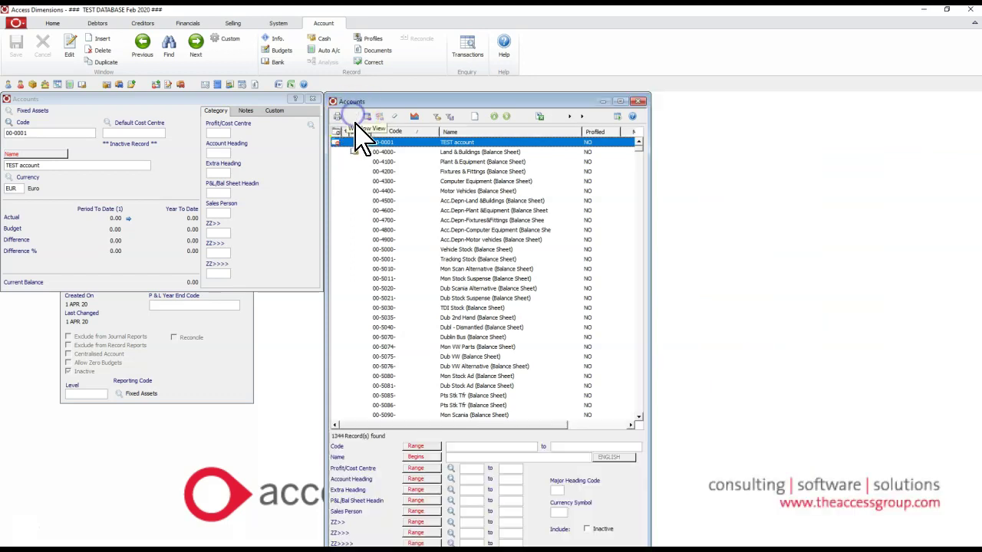
left_click(618, 117)
left_click(373, 145)
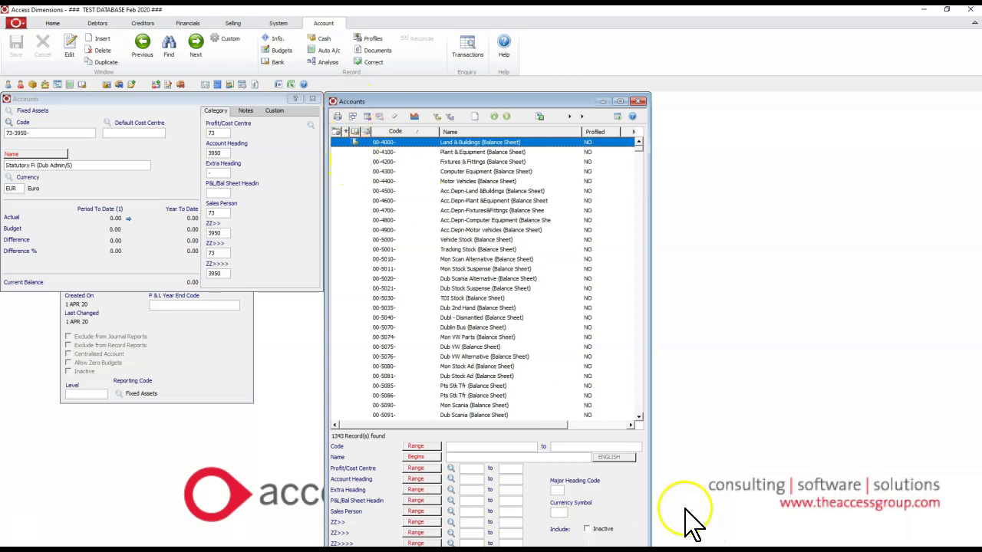
left_click(586, 529)
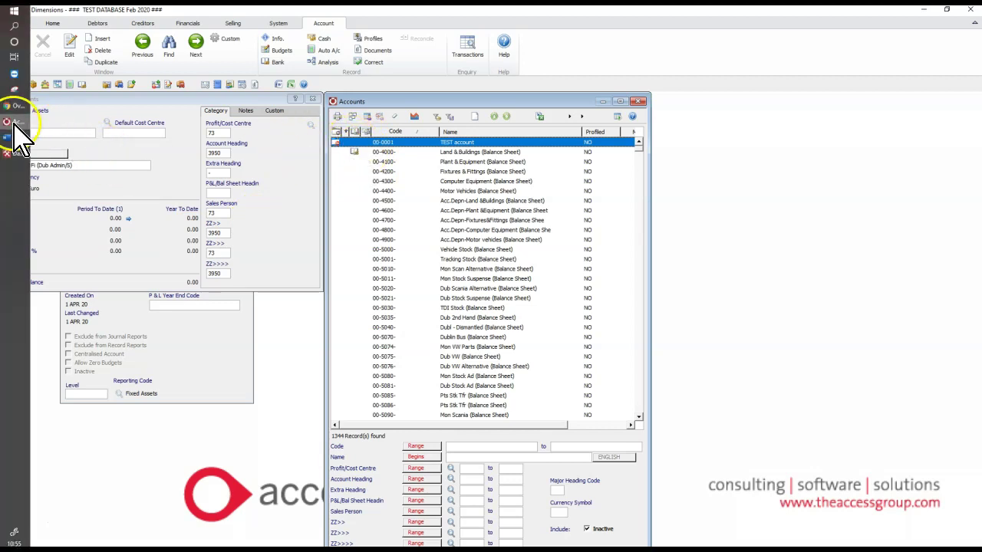
Switch to the Word document, highlight question 4 about prepayments, and return to Access Dimensions
left_click(11, 137)
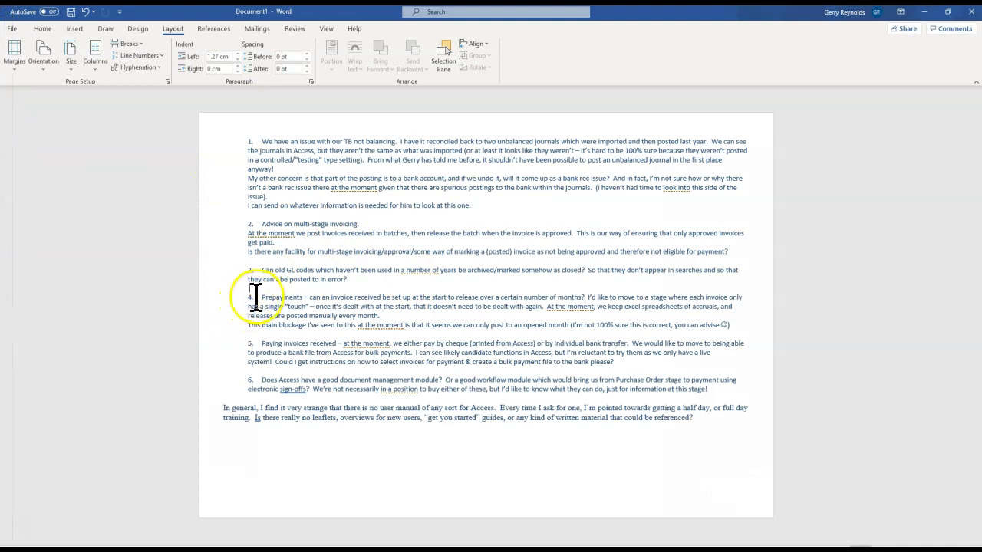
left_click_drag(261, 295, 697, 330)
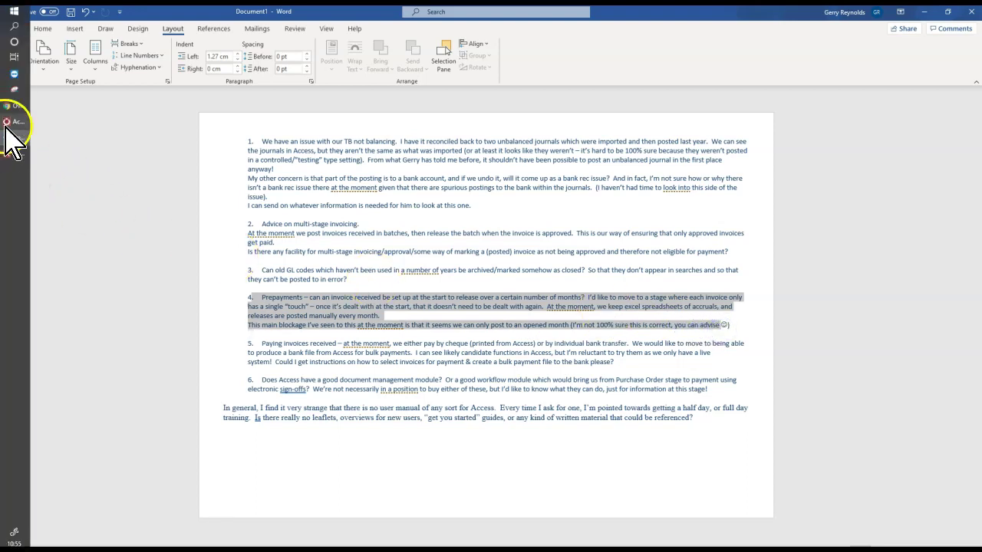
left_click(6, 128)
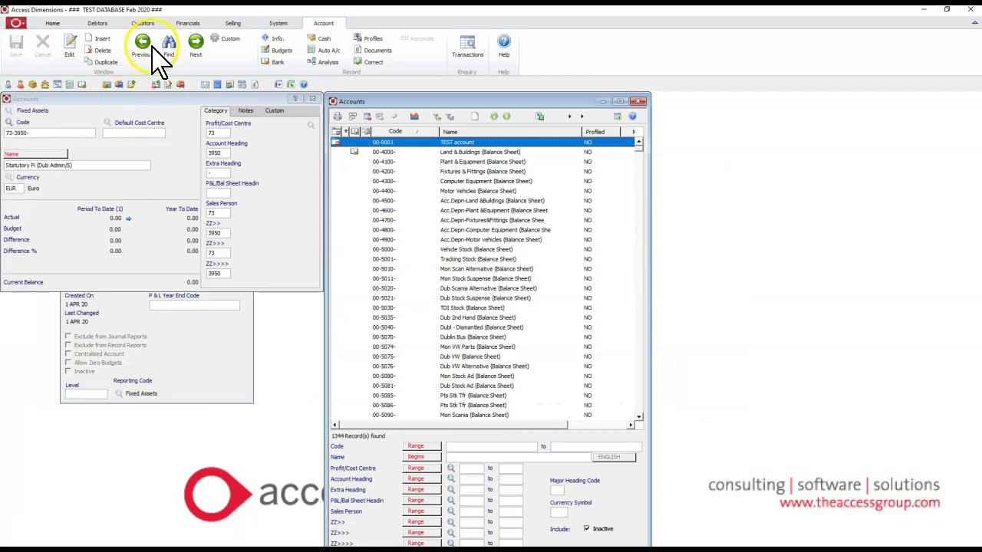
Start a new financial journal and set it as a Recurring Journal in its options
left_click(187, 23)
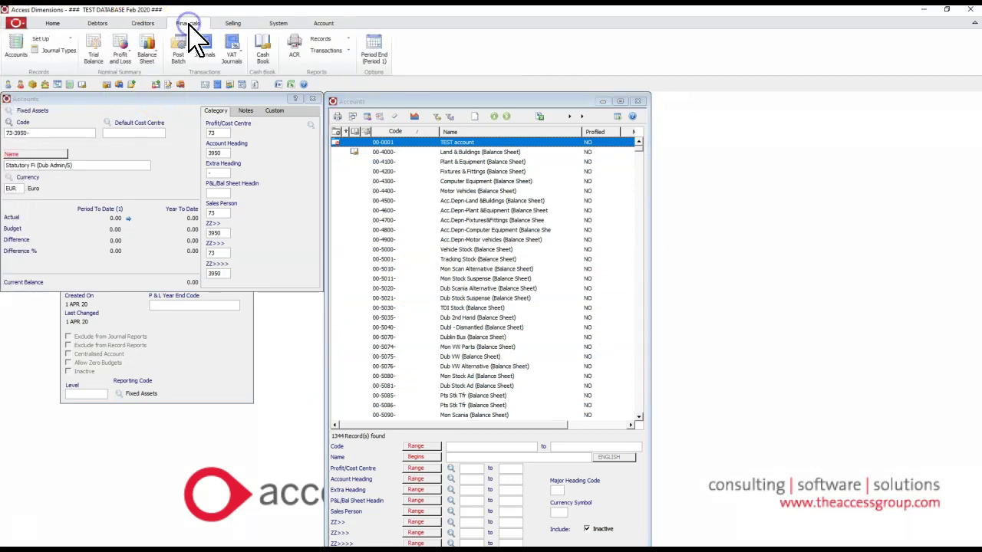
left_click(203, 60)
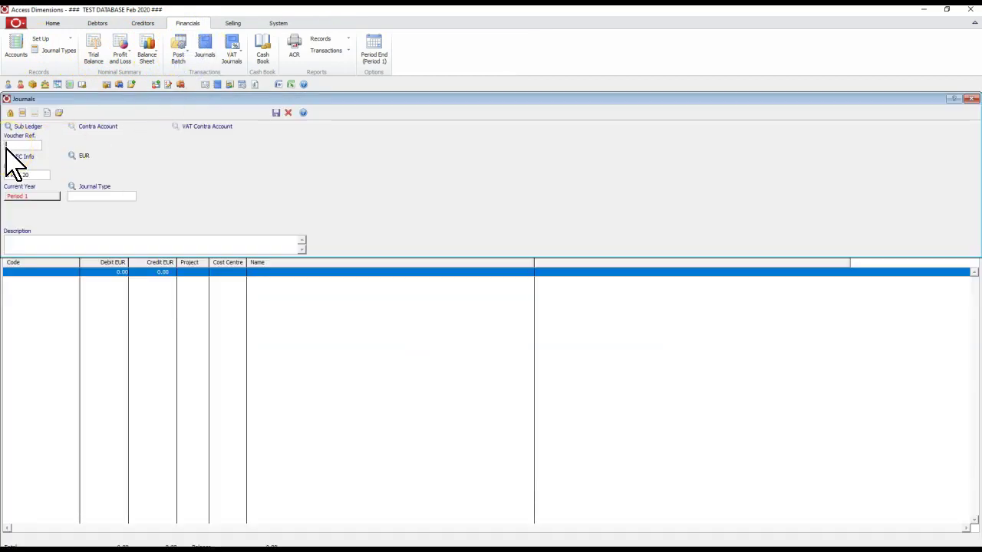
left_click(47, 113)
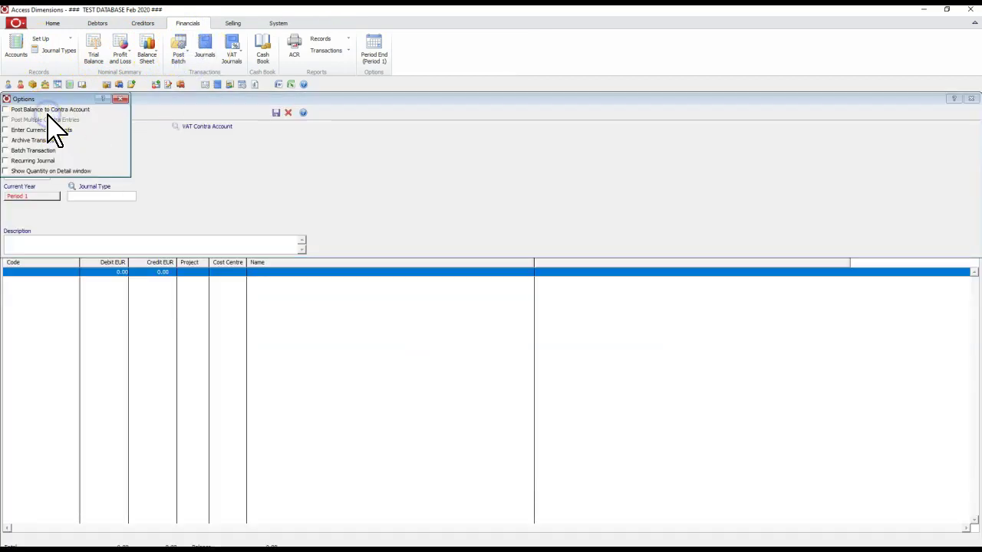
left_click(27, 162)
left_click(121, 99)
Set the recurring journal to 6 postings with 1 posting per period, keeping the Do Not Reverse option
left_click(179, 174)
left_click_drag(179, 175, 81, 175)
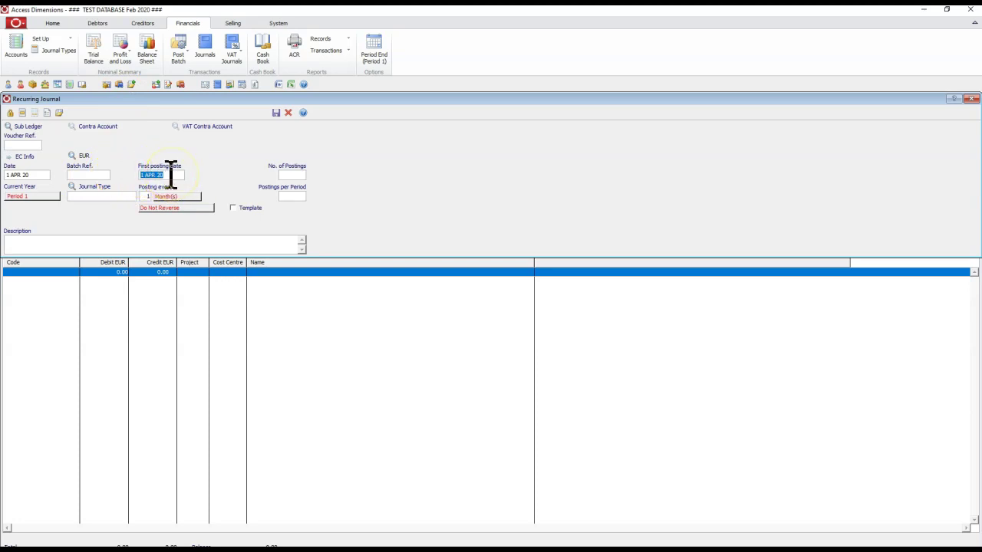
left_click(285, 174)
left_click(294, 195)
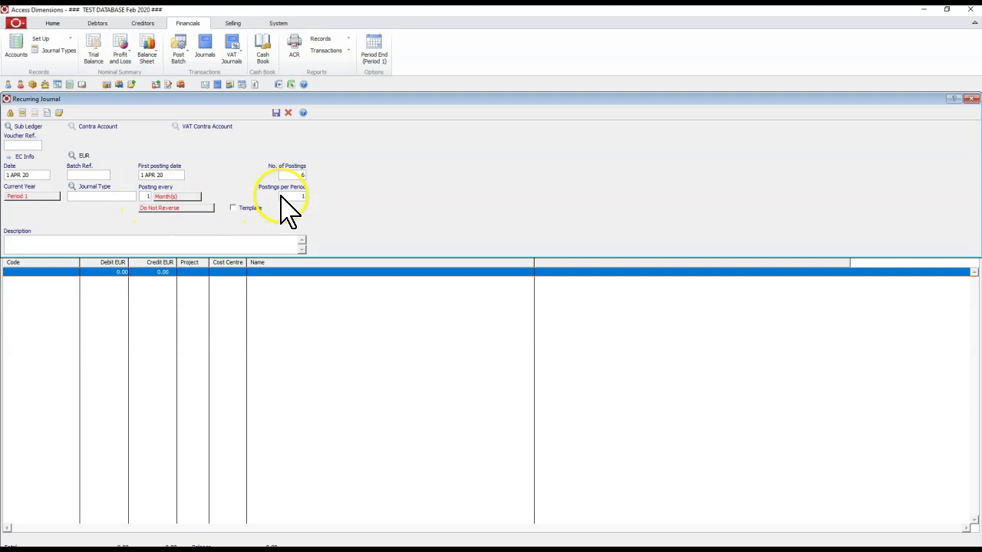
left_click(178, 208)
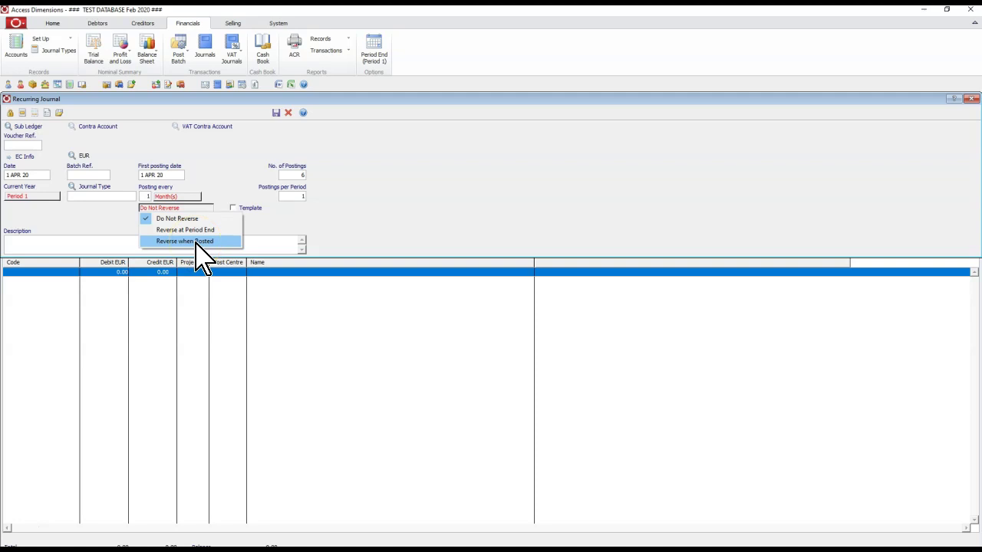
left_click(194, 220)
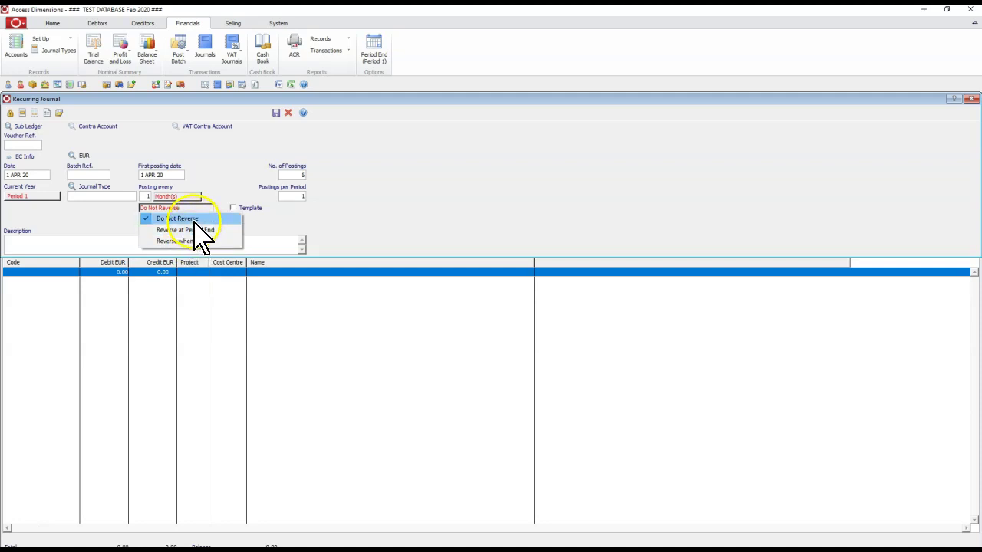
Enter voucher reference TEST01, leave the batch reference and description blank, and proceed to the journal detail lines
left_click(22, 145)
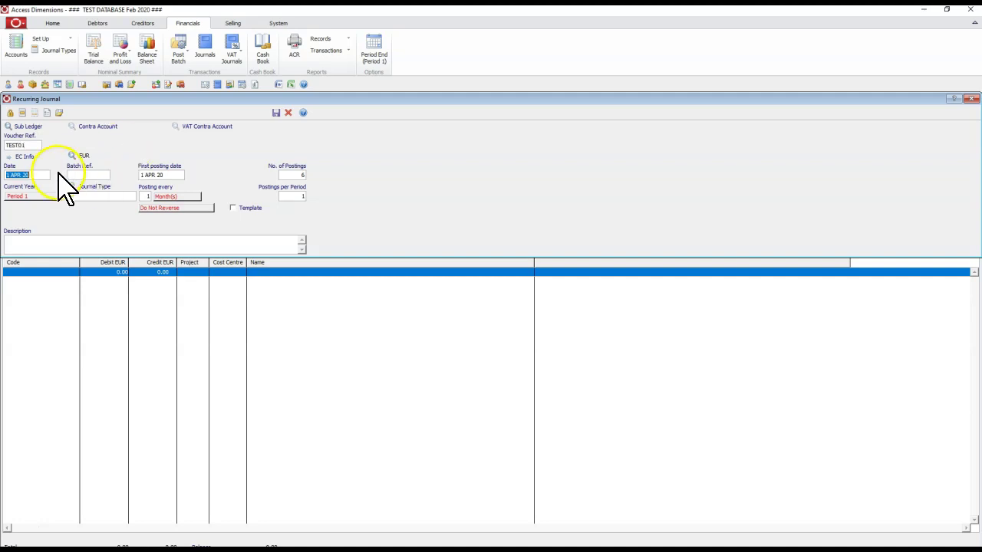
left_click(180, 174)
left_click(16, 176)
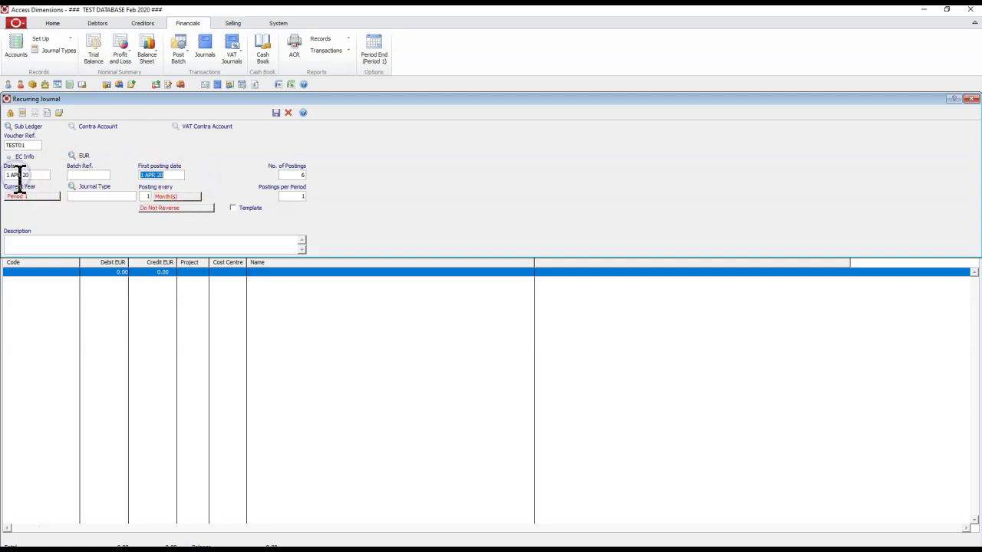
left_click(87, 175)
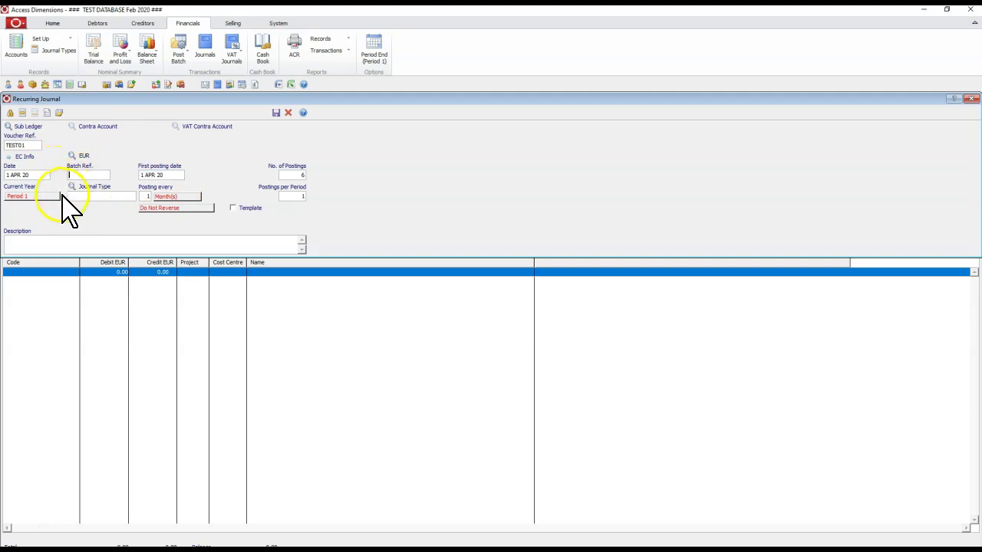
left_click(116, 242)
key("Tab")
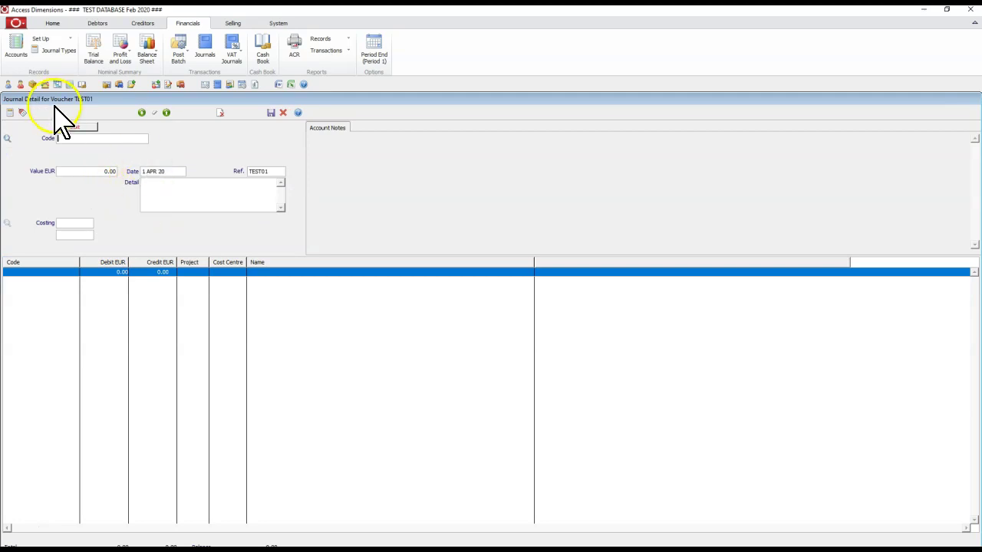
Add 800 EUR debit lines for account 00-4000 Land & Buildings and account 00-4100 Plant & Equipment
double_click(920, 142)
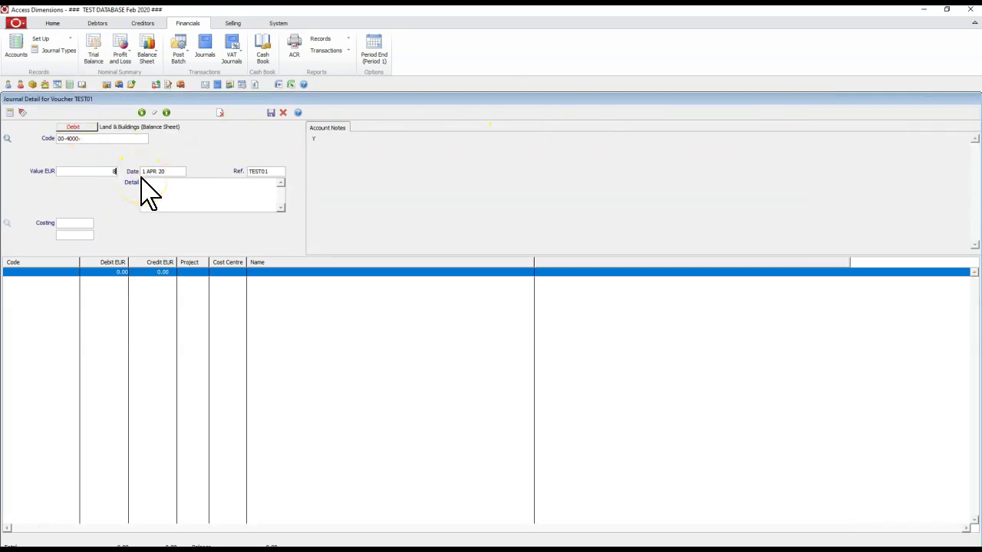
key("Return")
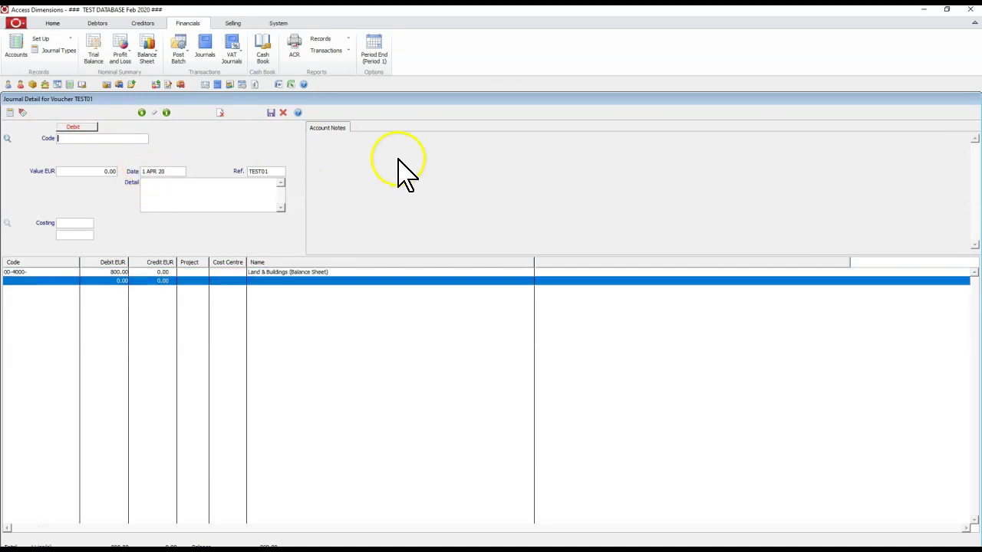
double_click(883, 153)
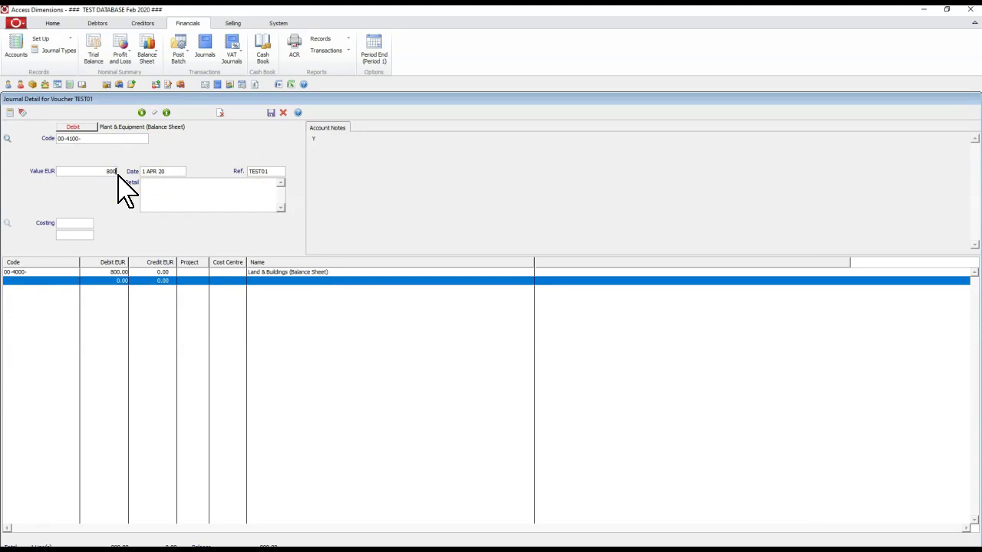
left_click(131, 283)
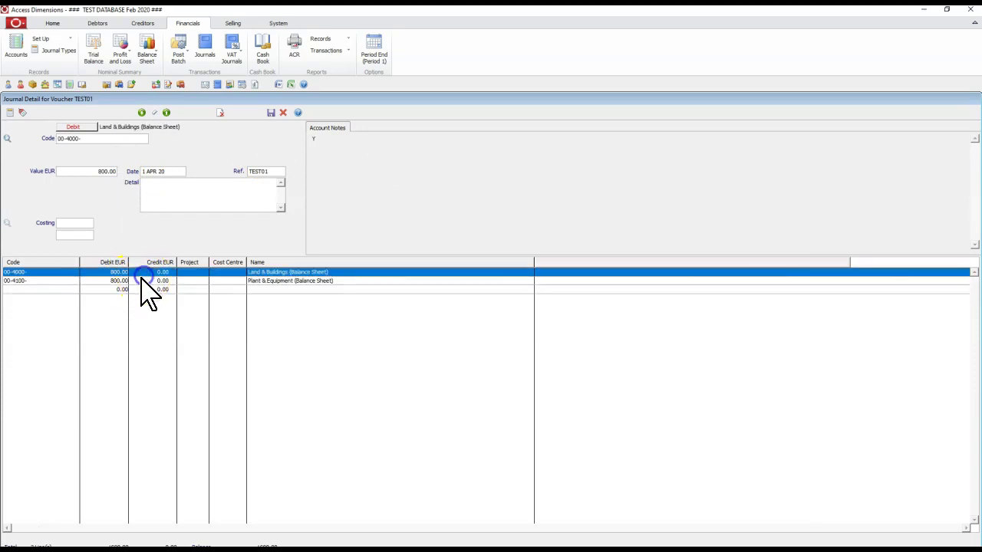
Change the Land & Buildings line from debit to credit and save the recurring journal
left_click(95, 127)
left_click(90, 149)
left_click(139, 272)
left_click(154, 125)
left_click(272, 113)
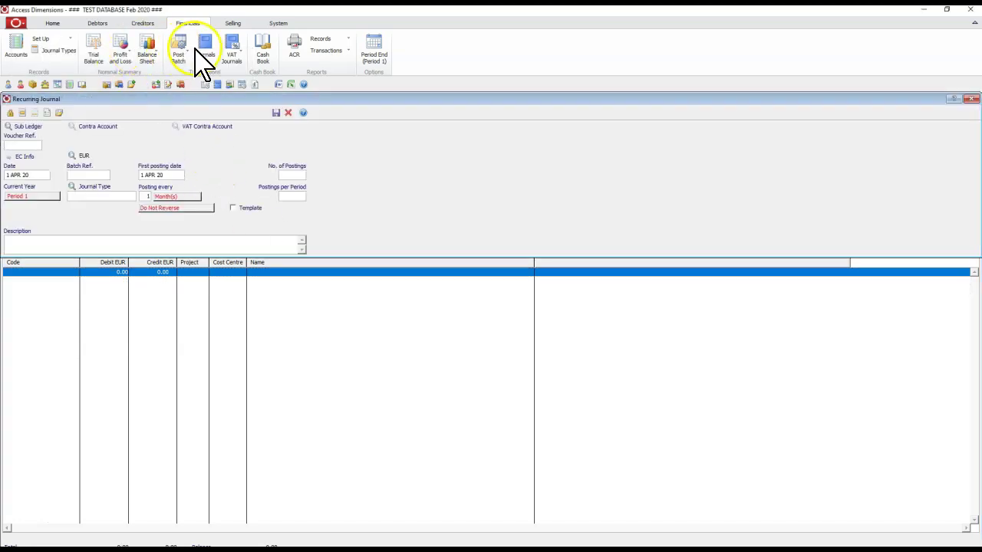
Open batch posting for recurring journals with its batch selection criteria
left_click(232, 49)
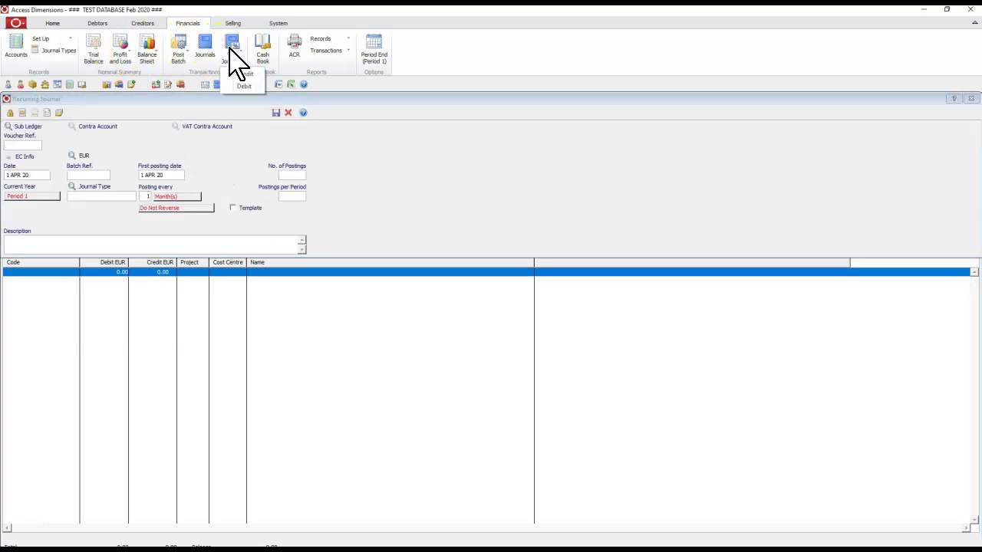
left_click(193, 60)
left_click(185, 62)
left_click(185, 75)
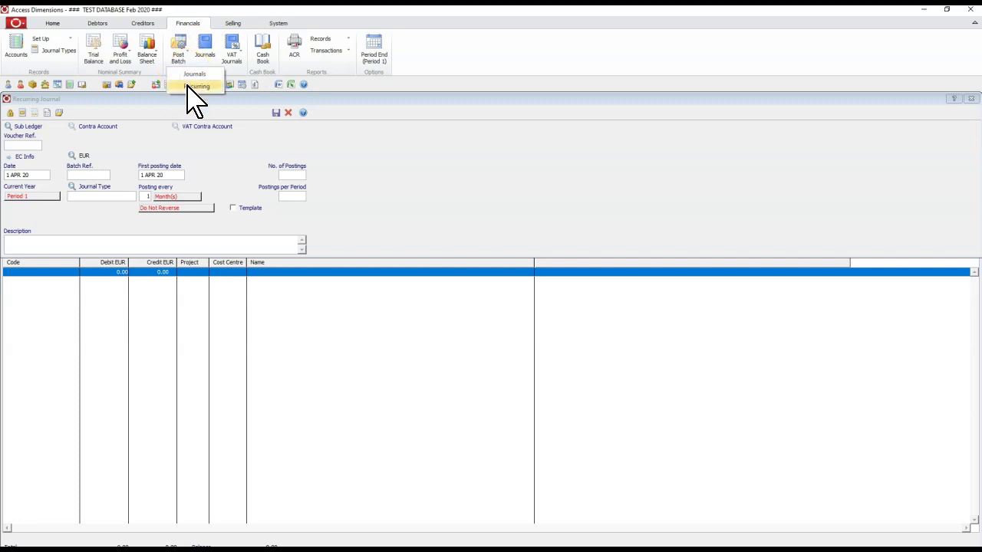
left_click(198, 86)
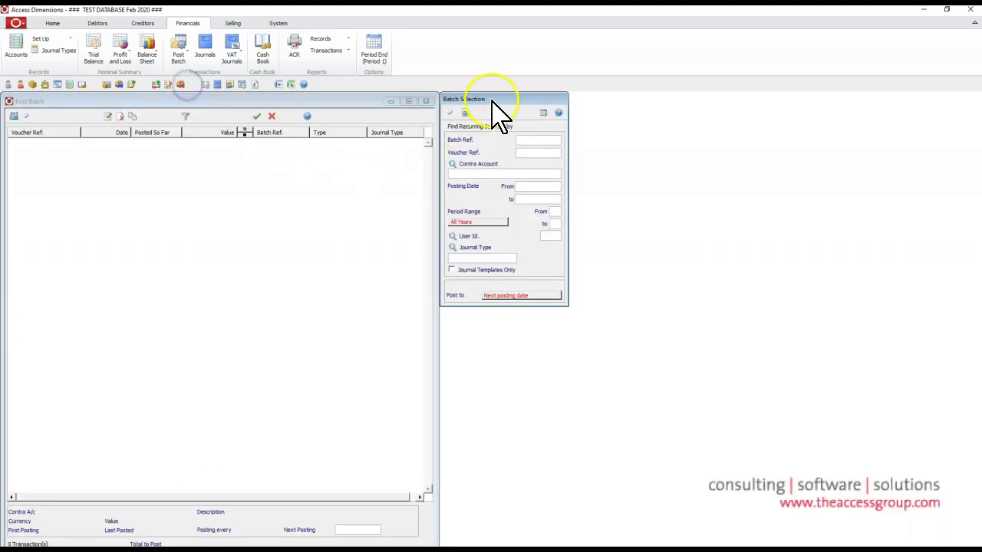
List all recurring journals without filters and set posting to the next posting date on the transaction
left_click(544, 112)
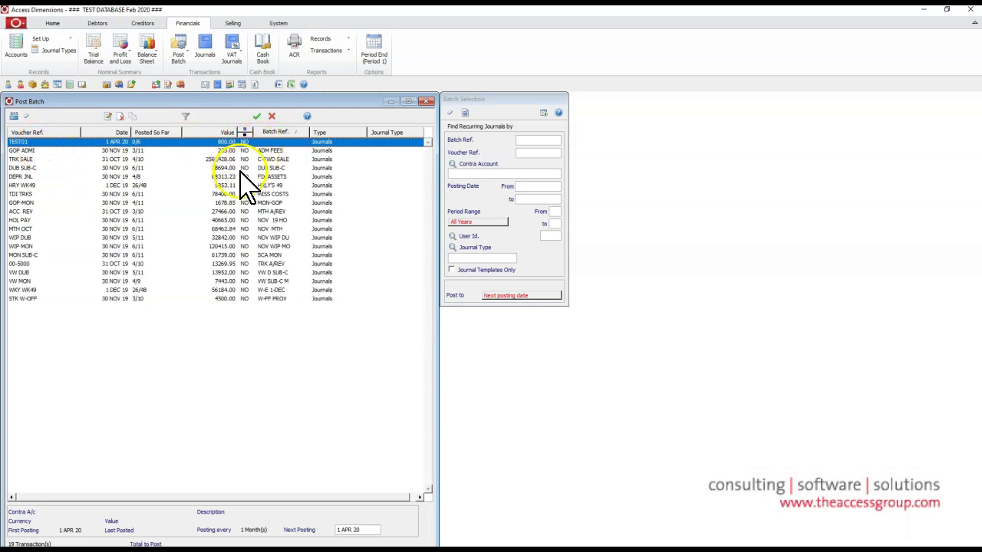
left_click(509, 297)
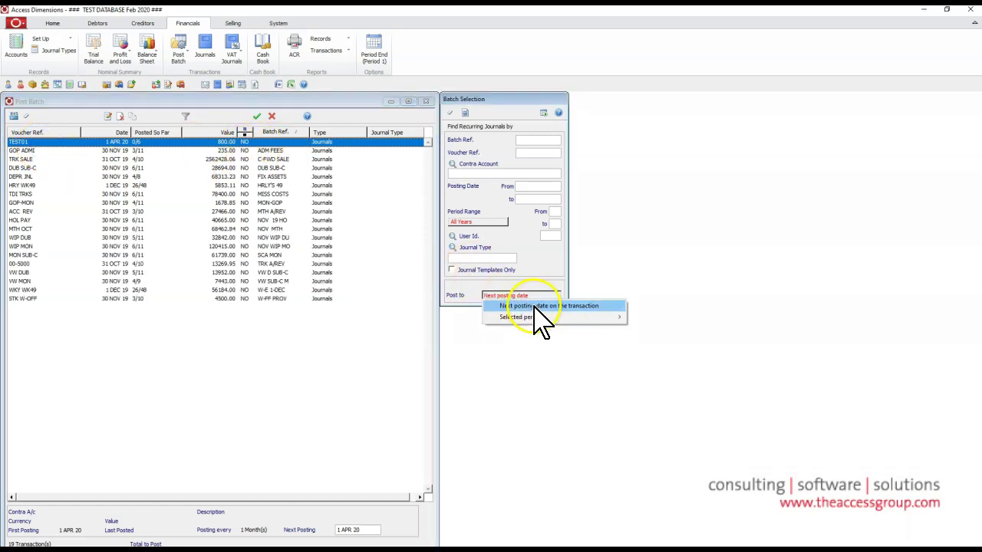
left_click(559, 306)
Post the TEST01 recurring journal twice, for its 1 APR 20 and 1 MAY 20 posting dates
left_click(359, 529)
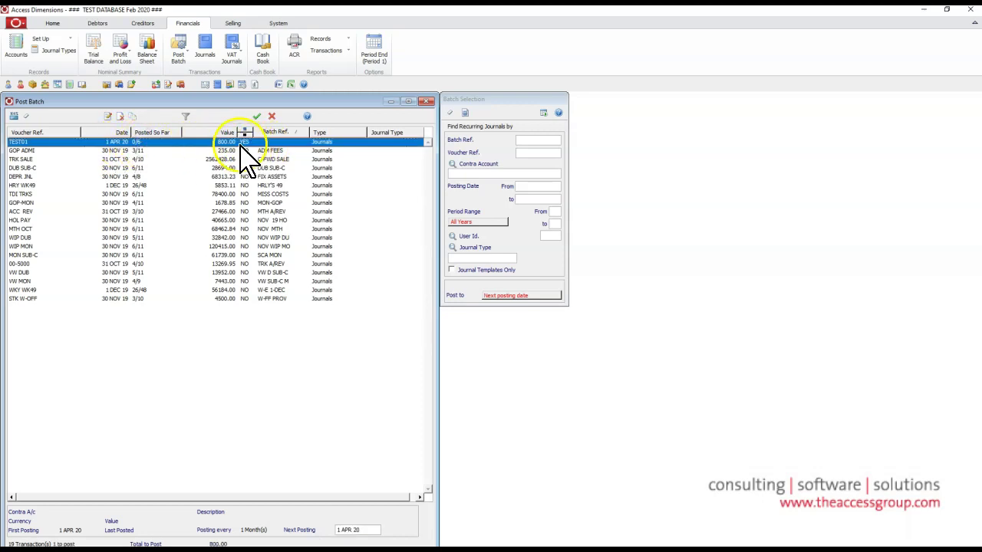
left_click(256, 116)
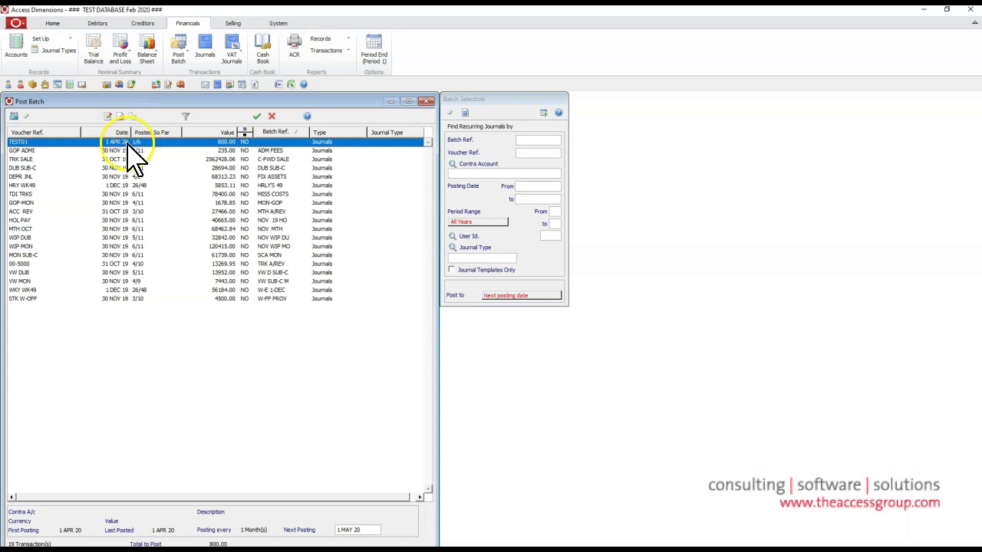
left_click(256, 117)
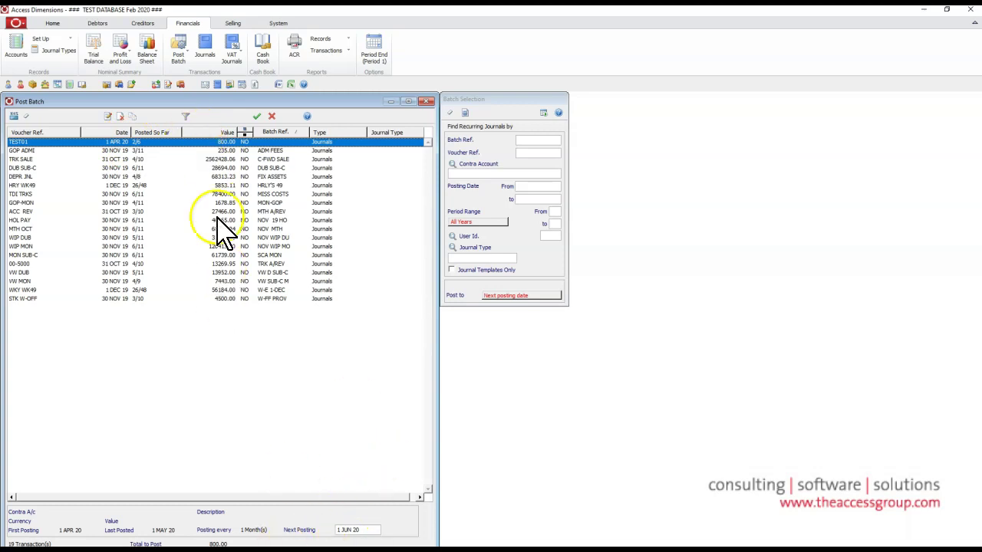
Review the TEST01 recurring journal's setup and lines, close it, and check its posting progress and next posting date
left_click(113, 117)
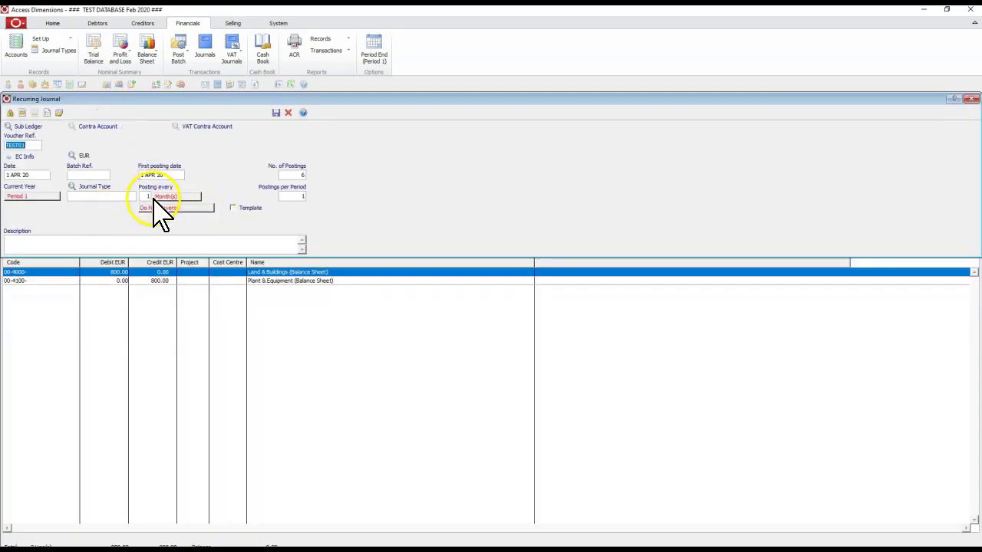
left_click(287, 117)
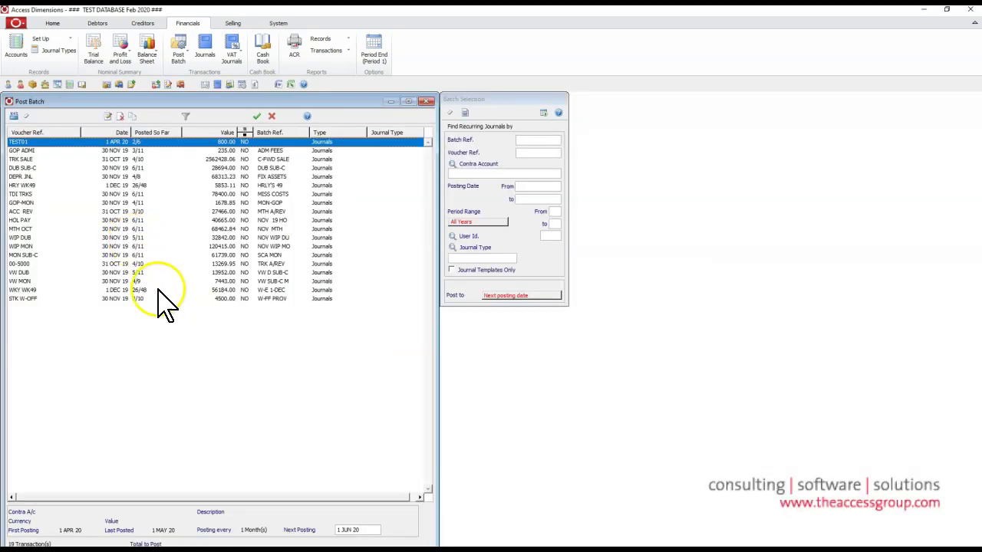
left_click_drag(184, 142, 182, 142)
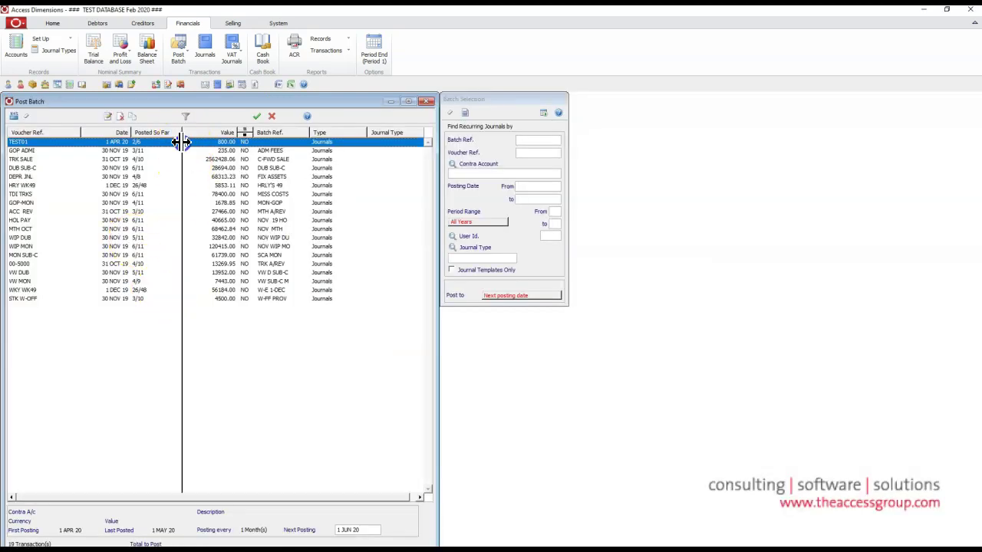
left_click(256, 116)
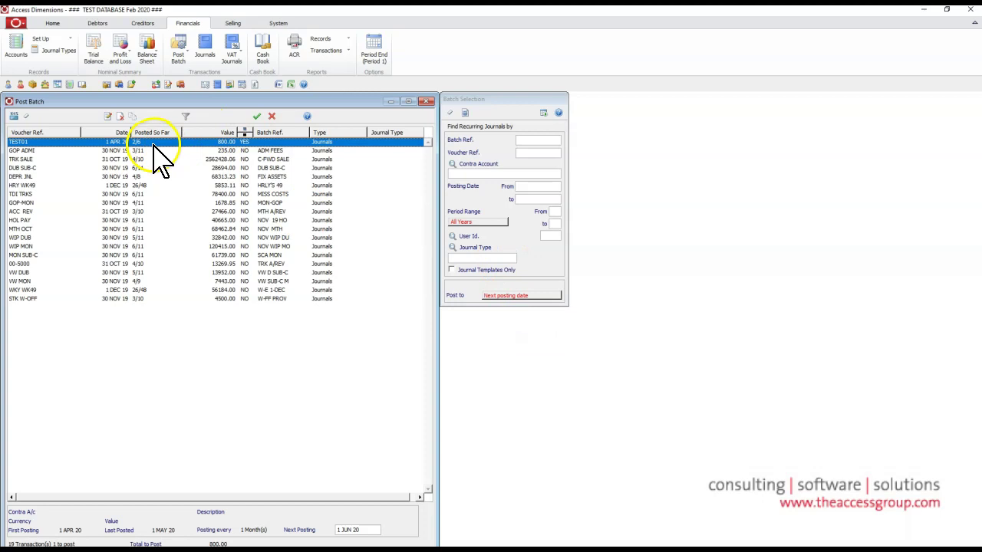
left_click(341, 530)
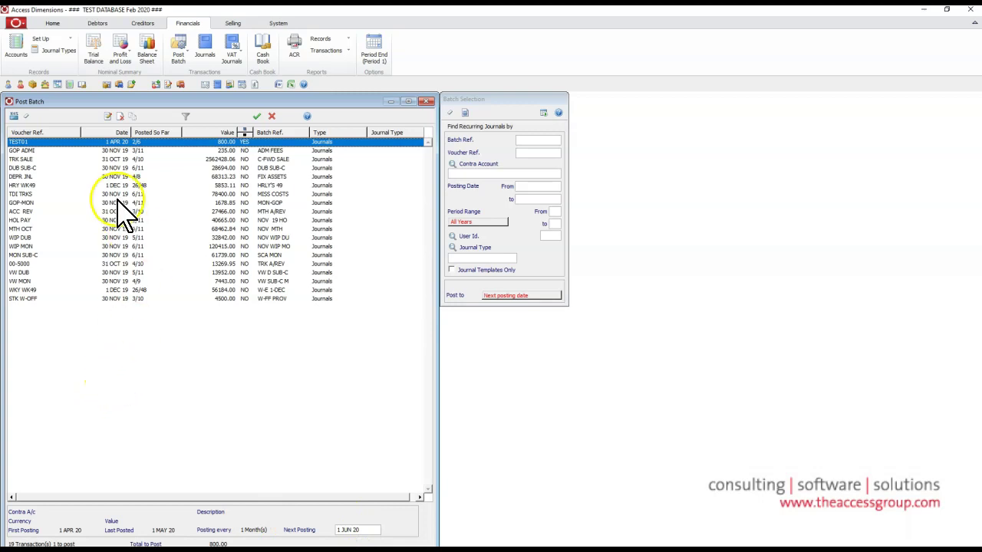
Switch to the Word question document and highlight question 5 about paying received invoices
left_click(9, 138)
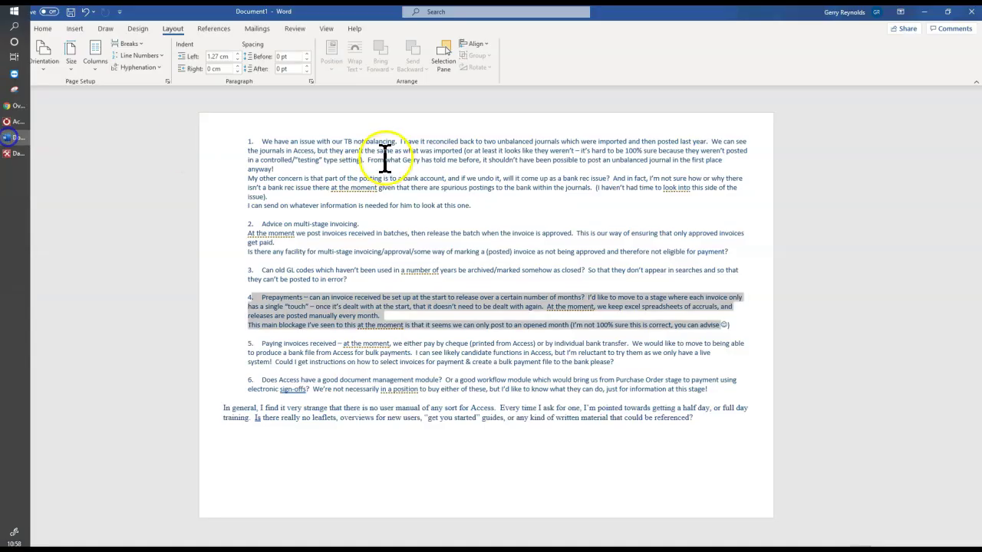
left_click_drag(258, 344, 668, 361)
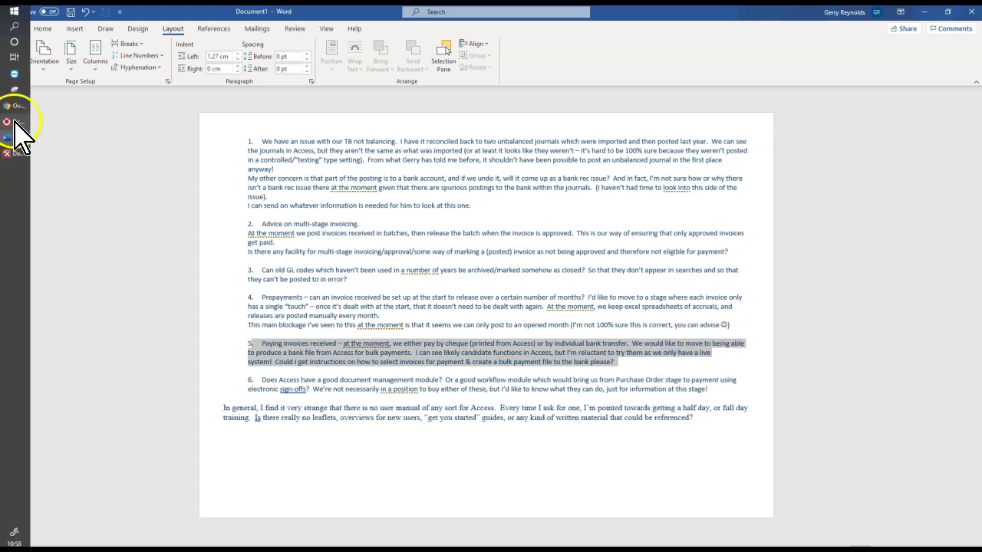
Return to Access Dimensions, close batch posting, and open the Purchase Ledger Options
left_click(14, 121)
left_click(428, 100)
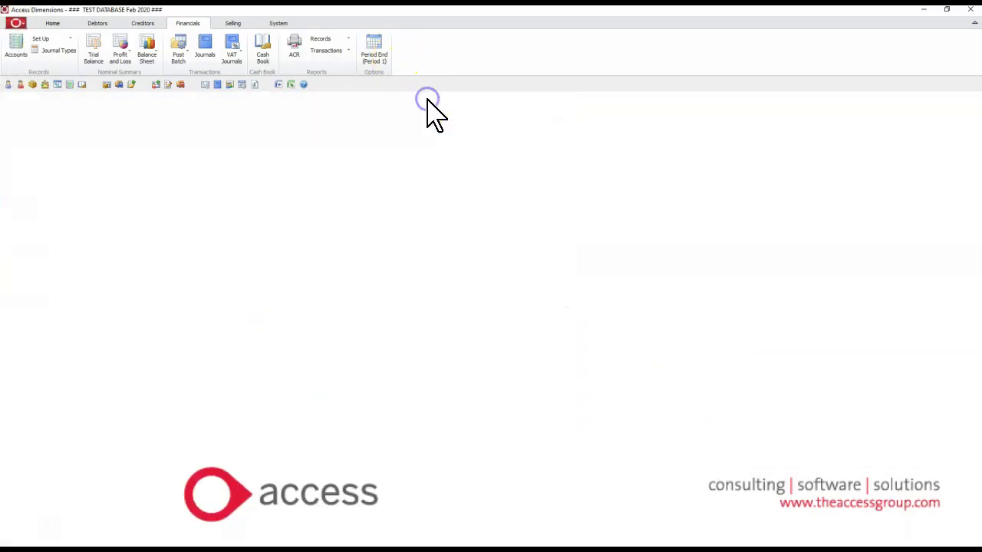
left_click(279, 23)
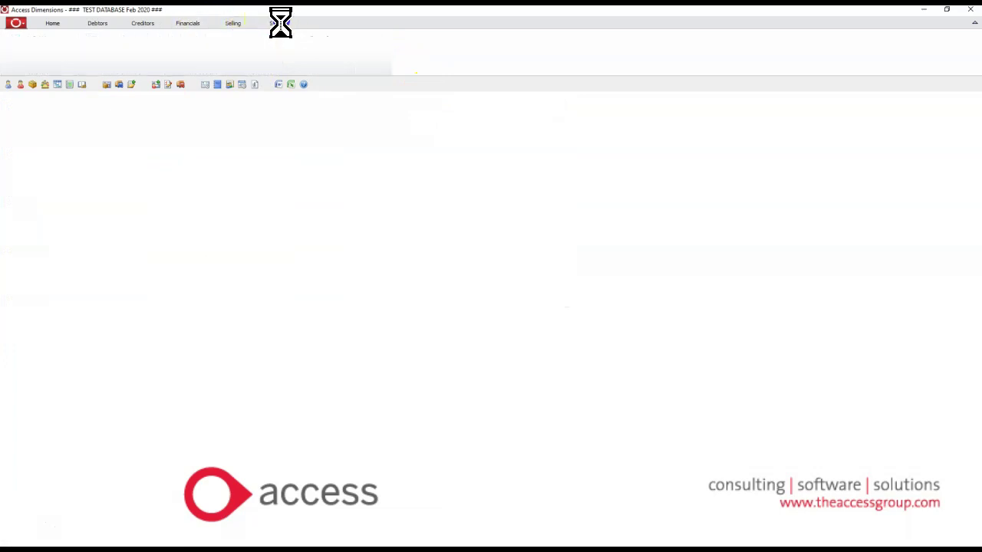
mouse_move(4, 46)
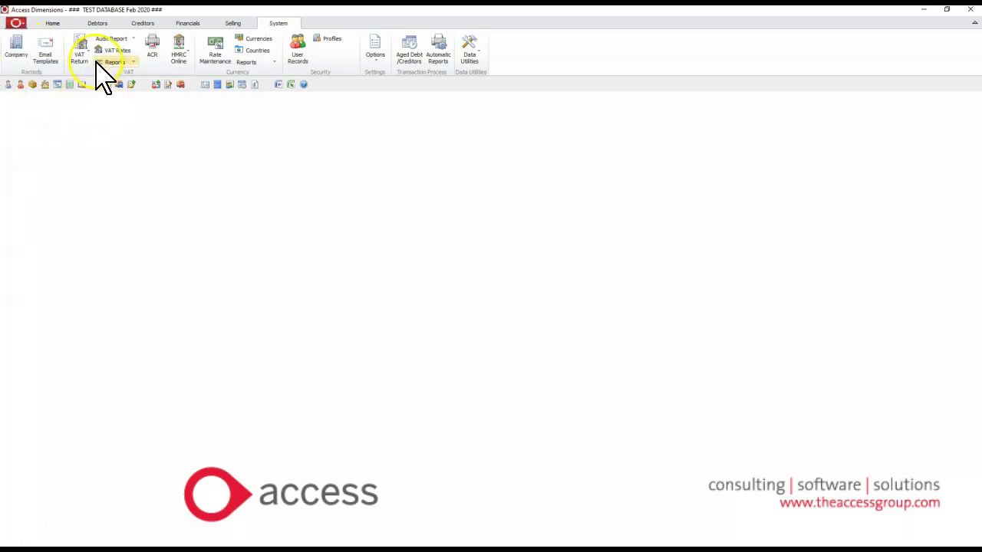
left_click(377, 47)
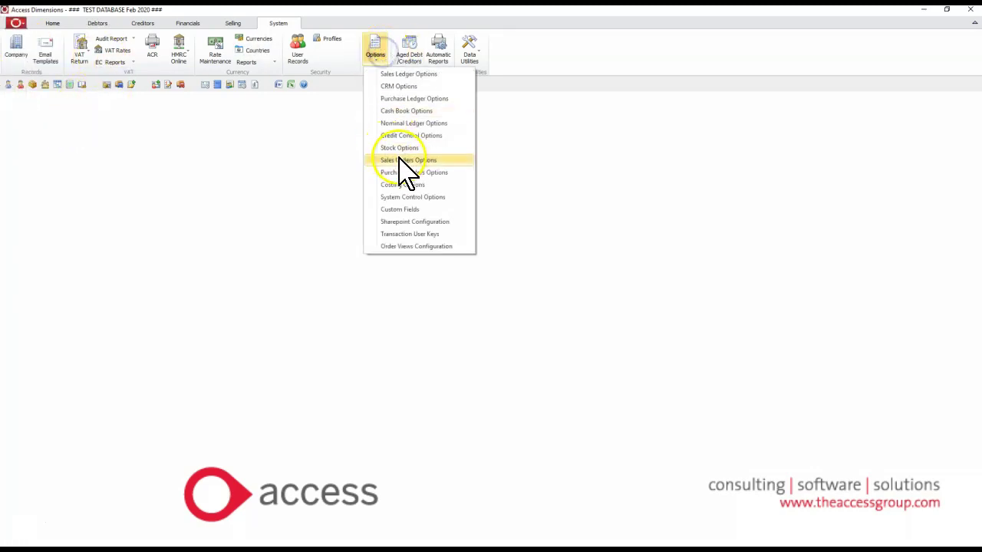
left_click(410, 99)
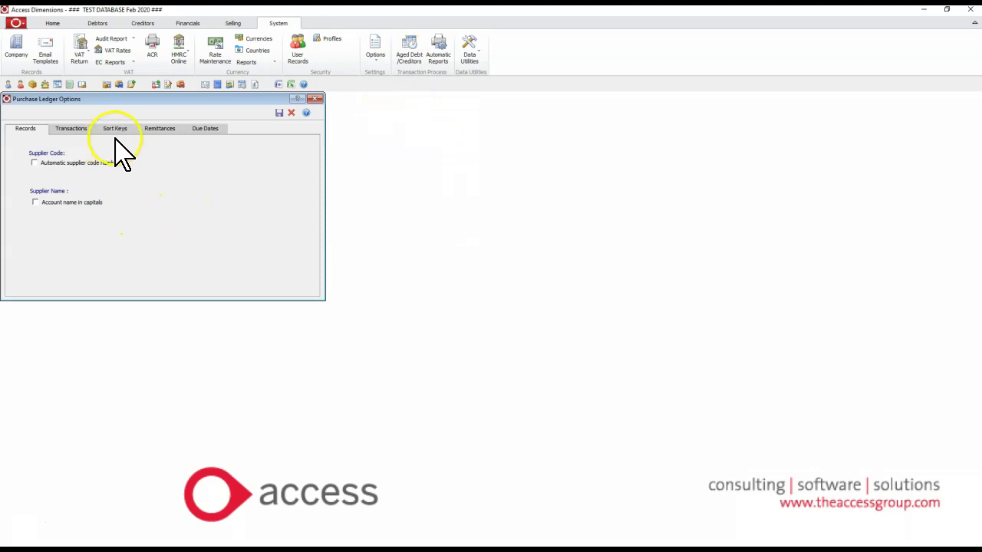
Examine the remittance approval setting and the available BACS formats, including SEPA, and close the options without saving
left_click(158, 128)
mouse_move(291, 173)
left_mouse_down()
mouse_move(298, 248)
mouse_move(292, 169)
left_mouse_up()
left_click(182, 156)
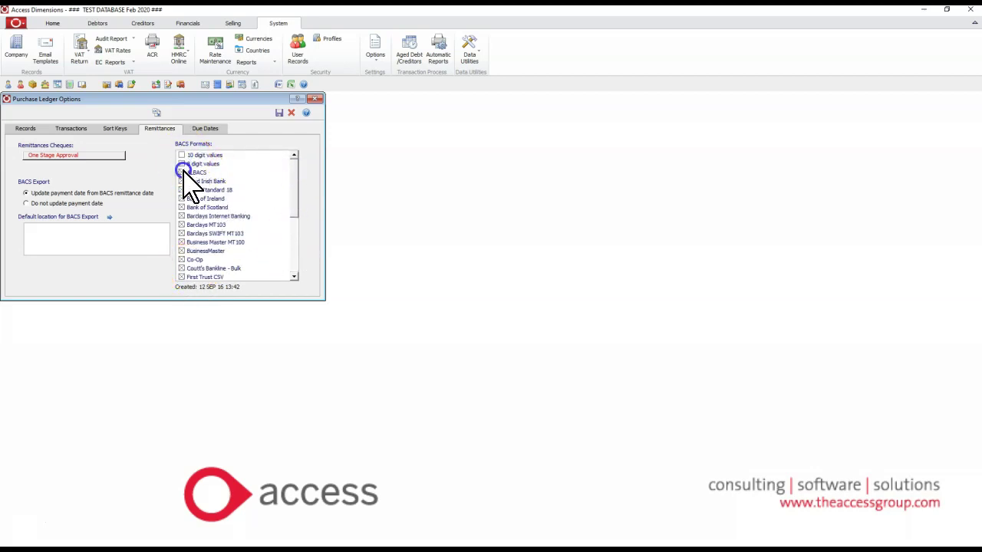
left_click(115, 156)
left_click(88, 161)
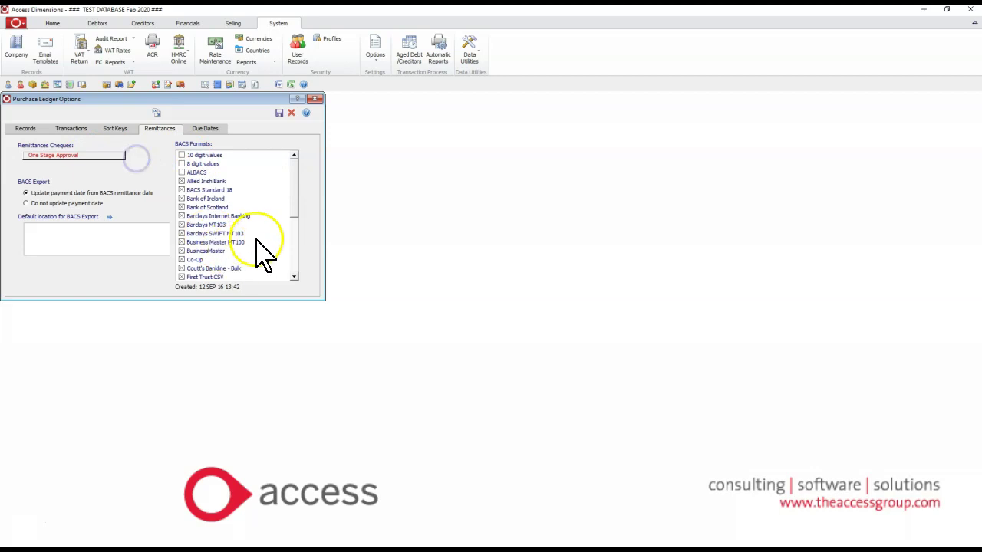
left_click(296, 240)
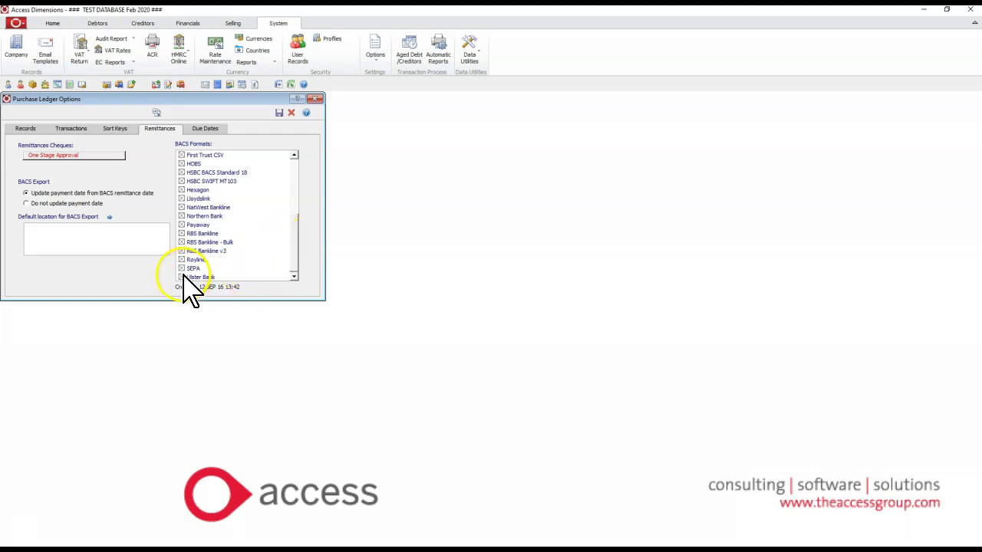
left_click(292, 115)
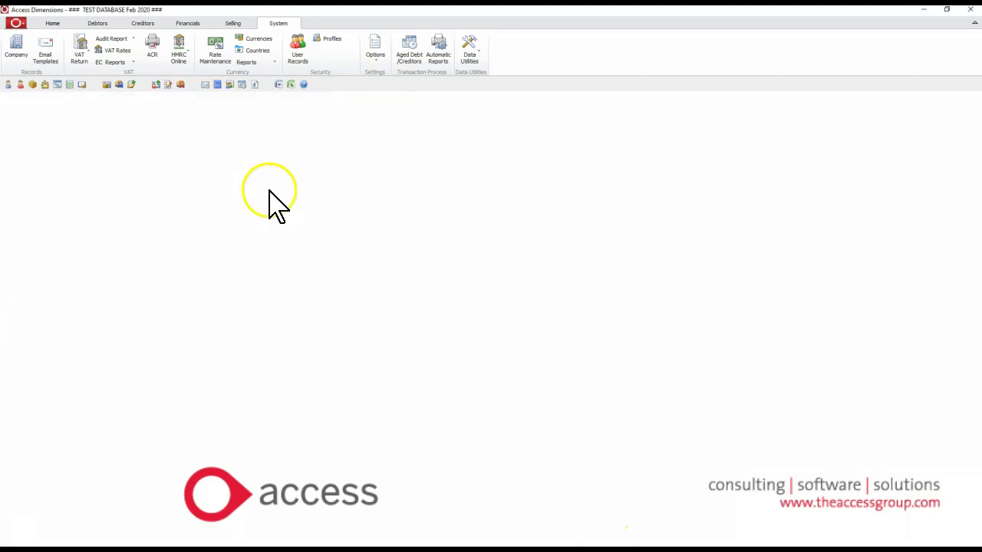
Open the supplier records and display the bank details of supplier A3001
left_click(144, 23)
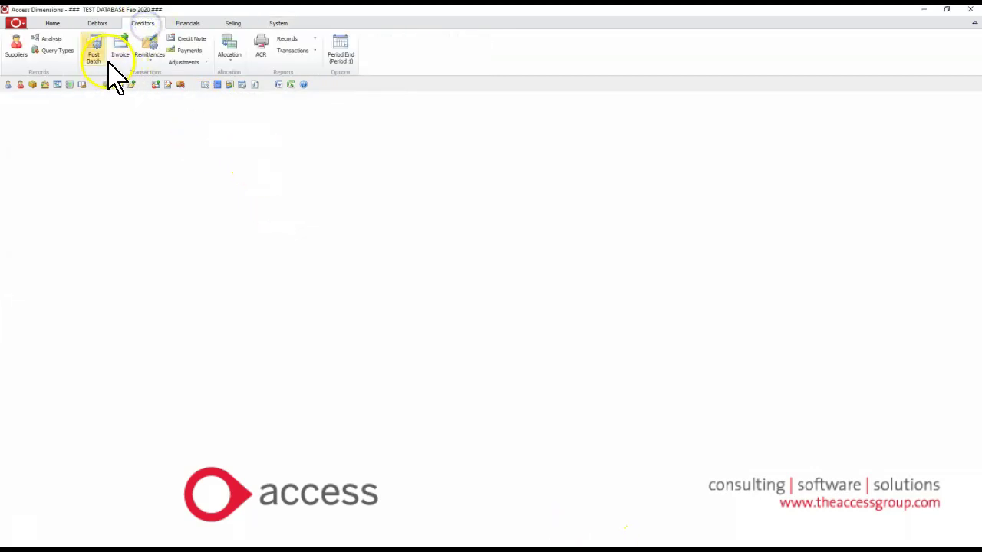
left_click(17, 47)
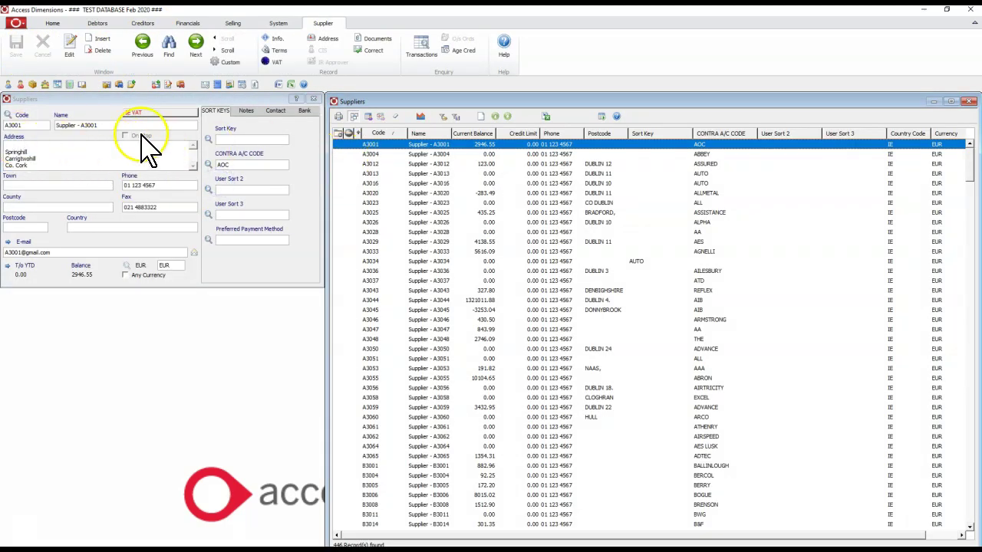
left_click(304, 111)
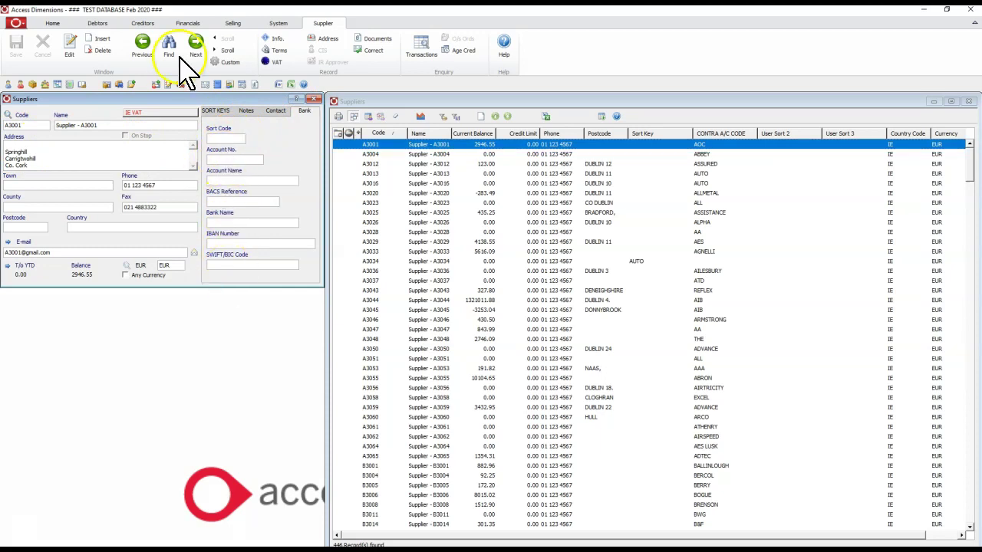
Open the creditors' BACS Export and view the available export formats, keeping SEPA selected
left_click(144, 24)
left_click(151, 60)
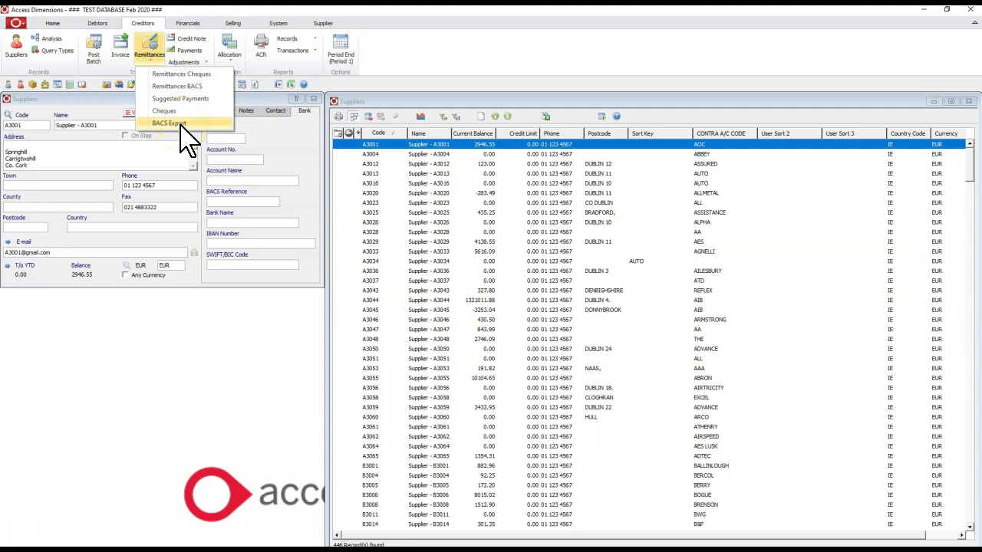
left_click(182, 125)
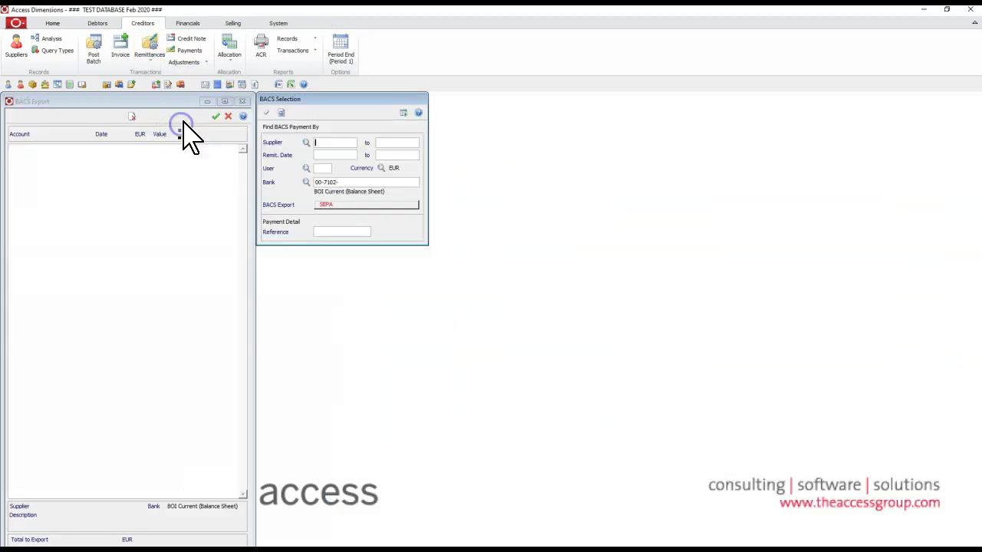
left_click(345, 205)
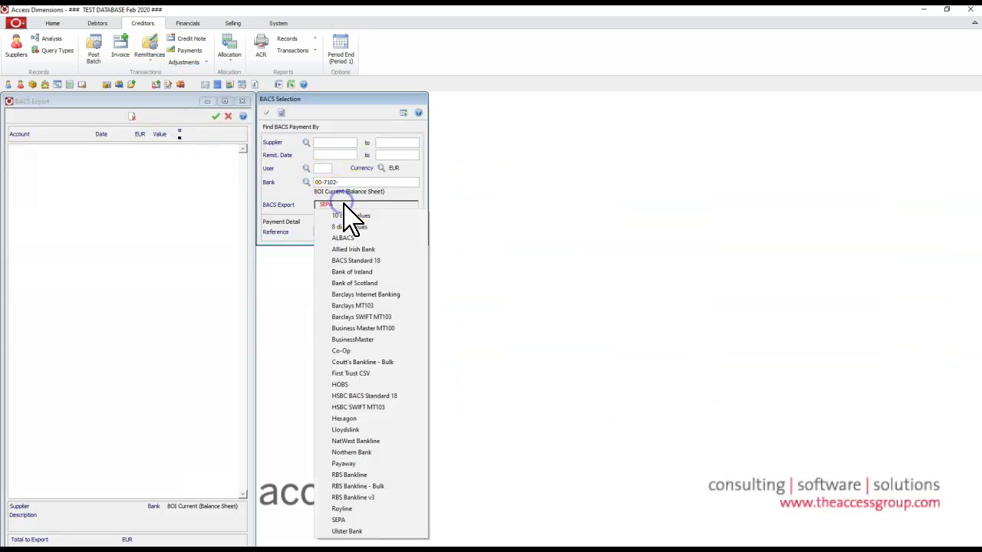
left_click(306, 222)
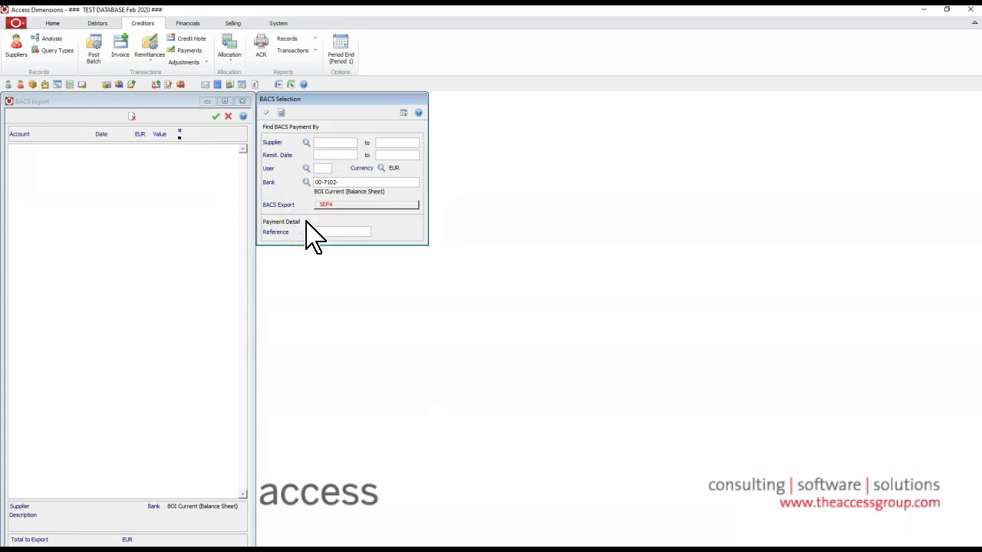
mouse_move(15, 121)
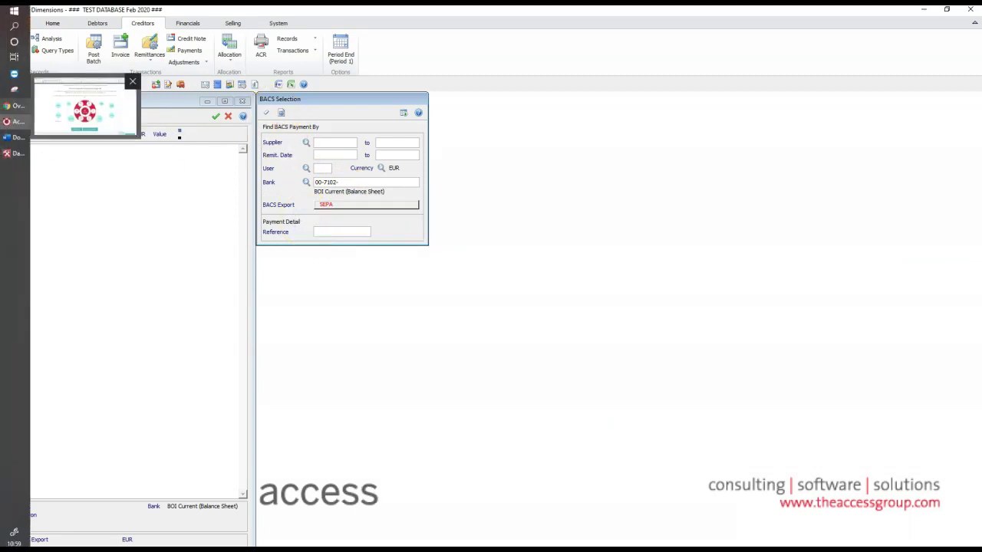
left_click(200, 213)
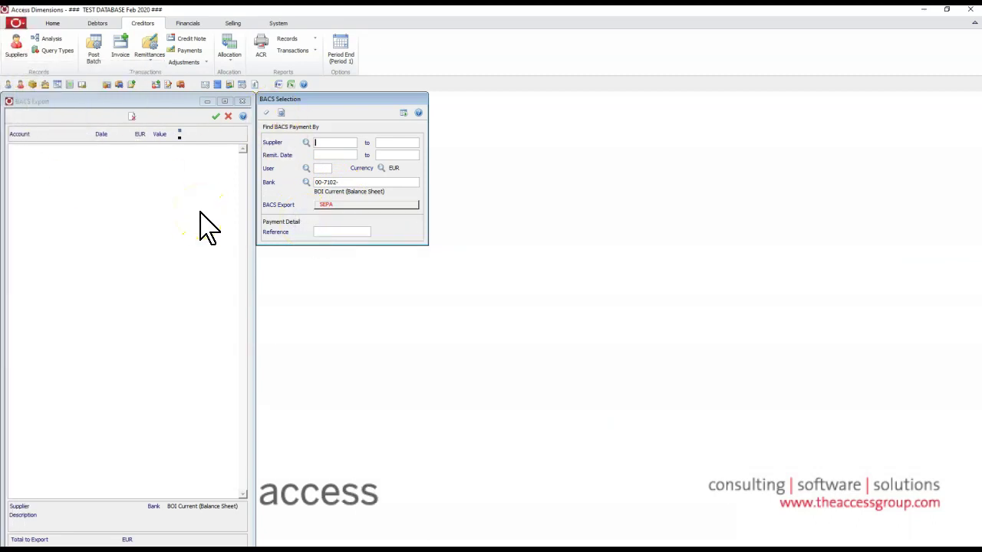
left_click(40, 204)
Switch to the Word question document and go to question 6 about document management and workflow modules
mouse_move(6, 136)
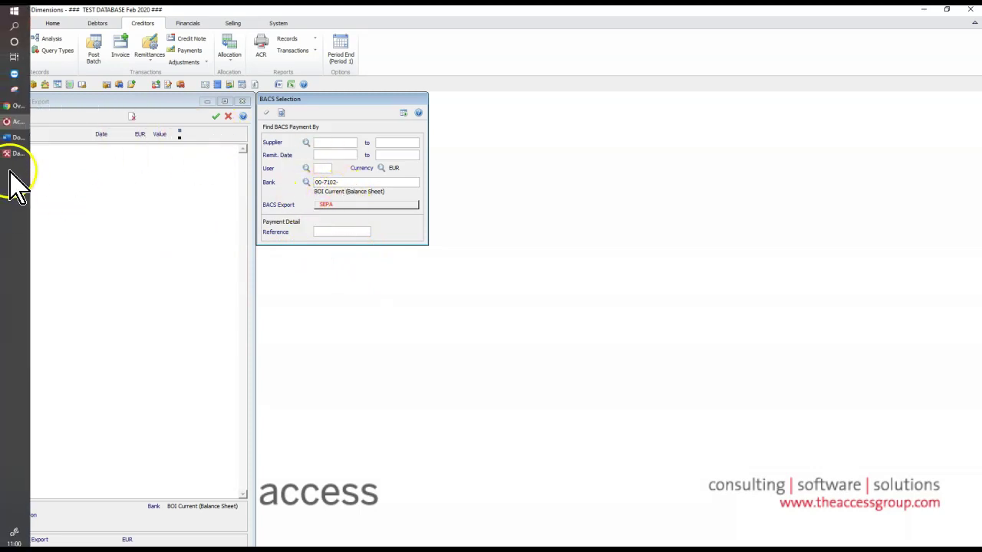
left_click(12, 138)
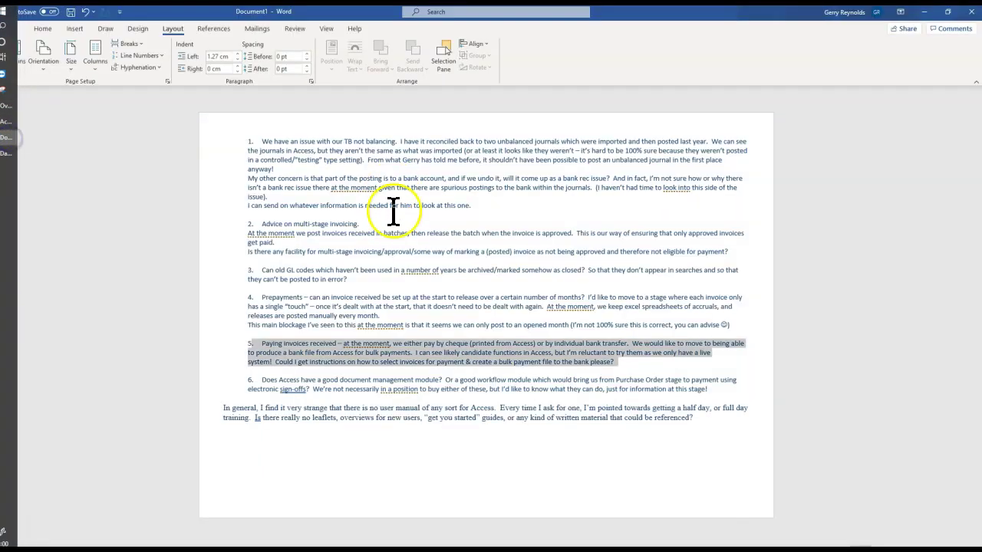
left_click(325, 389)
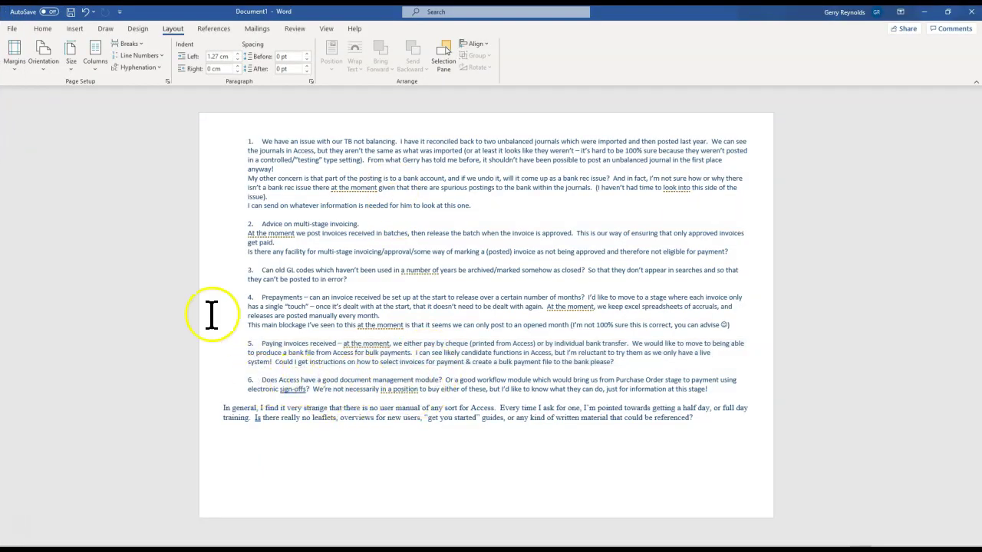
Switch to Chrome's Access Financials features overview page and open the site's live chat form
left_click(12, 108)
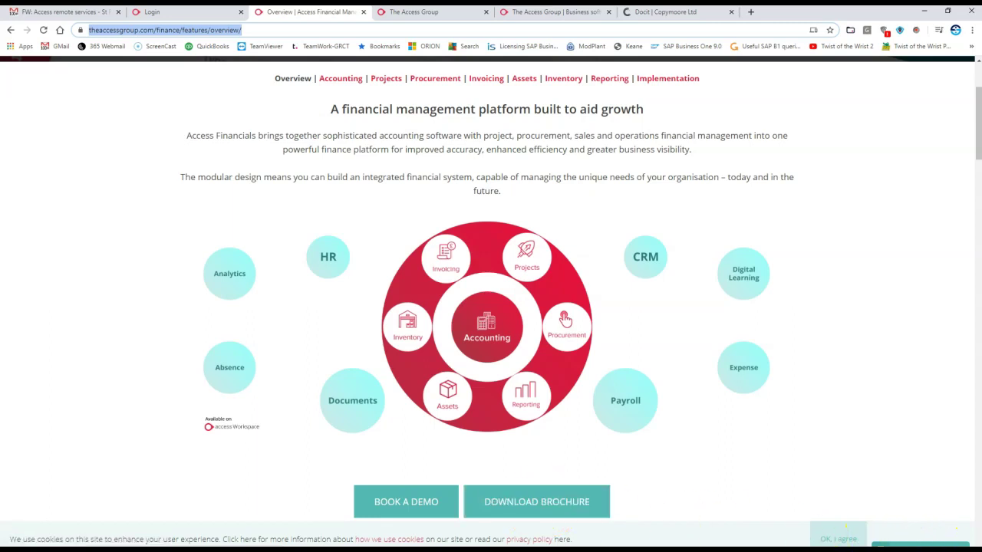
left_click(920, 545)
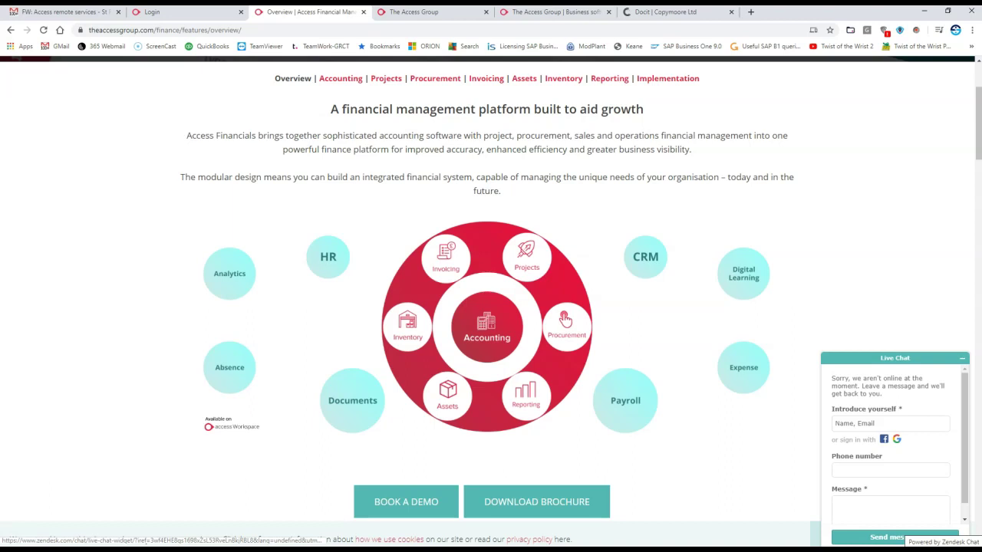
Minimize the live chat form and view the Copymoore Docit page, the Access Group home page and the Access Purchase Automation demo page
left_click(961, 362)
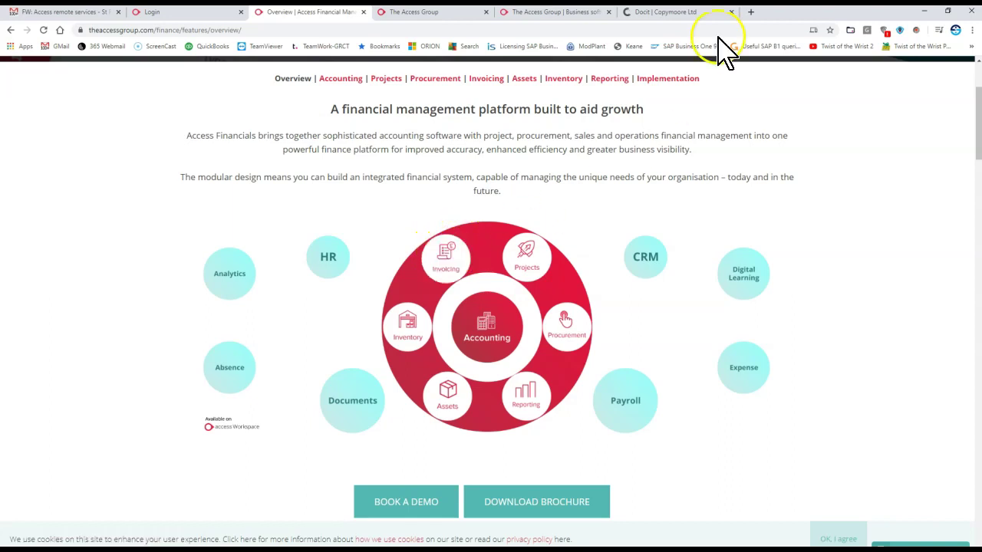
left_click(678, 13)
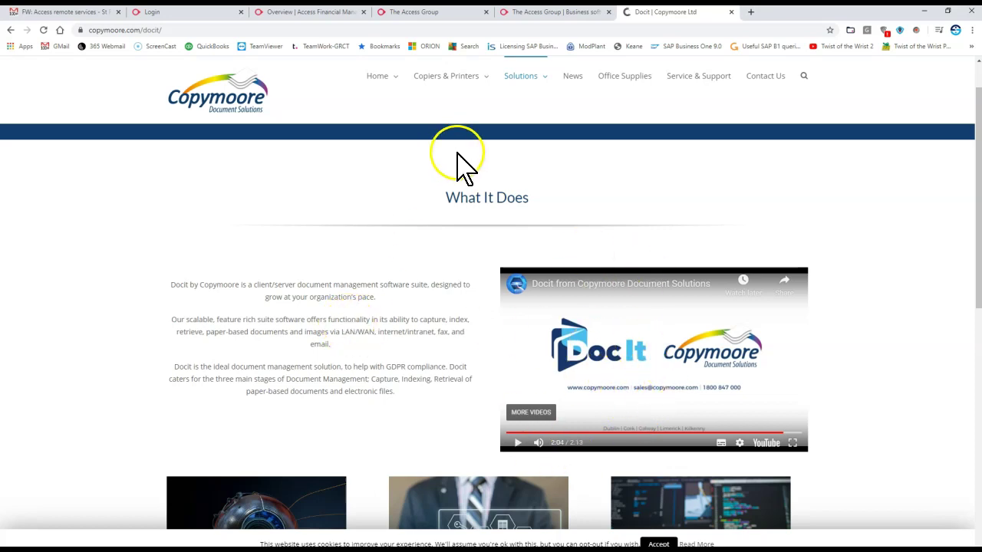
left_click(535, 15)
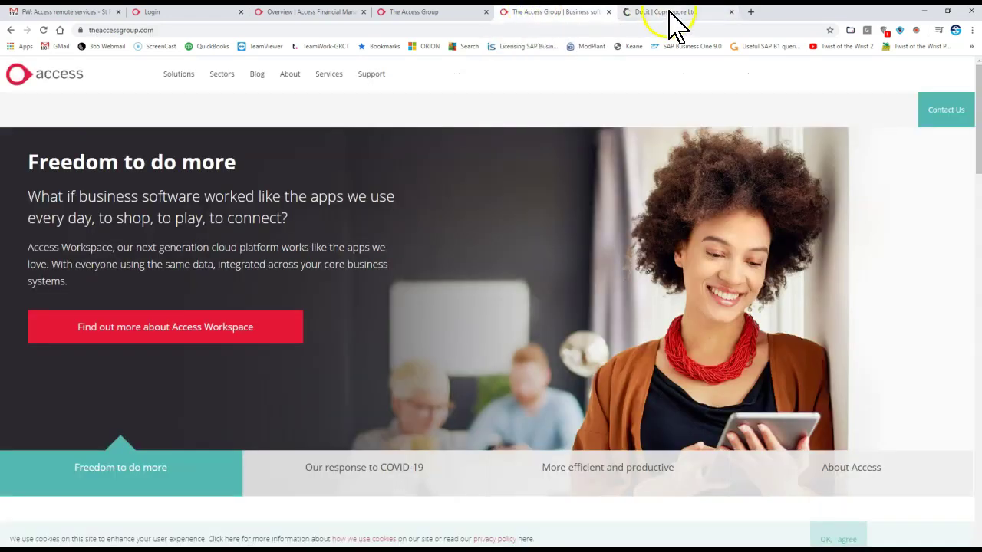
left_click(431, 14)
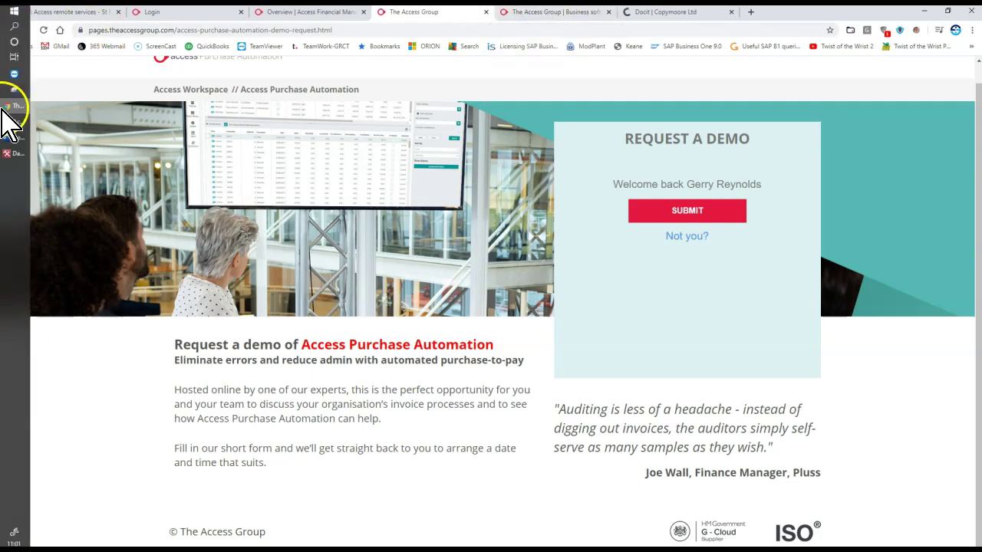
Switch to the Word question document and highlight the closing paragraph about the lack of a user manual
left_click(10, 137)
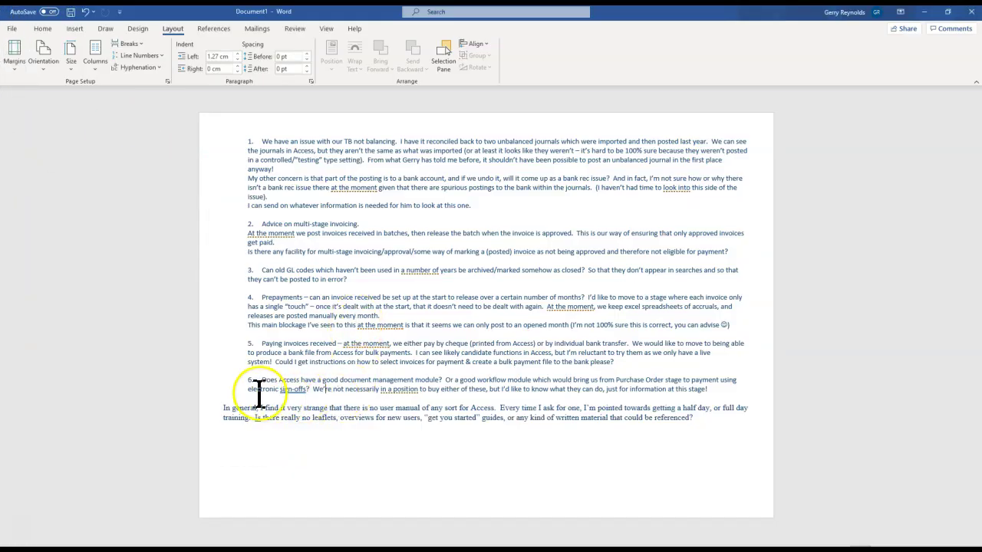
left_click_drag(304, 408, 710, 426)
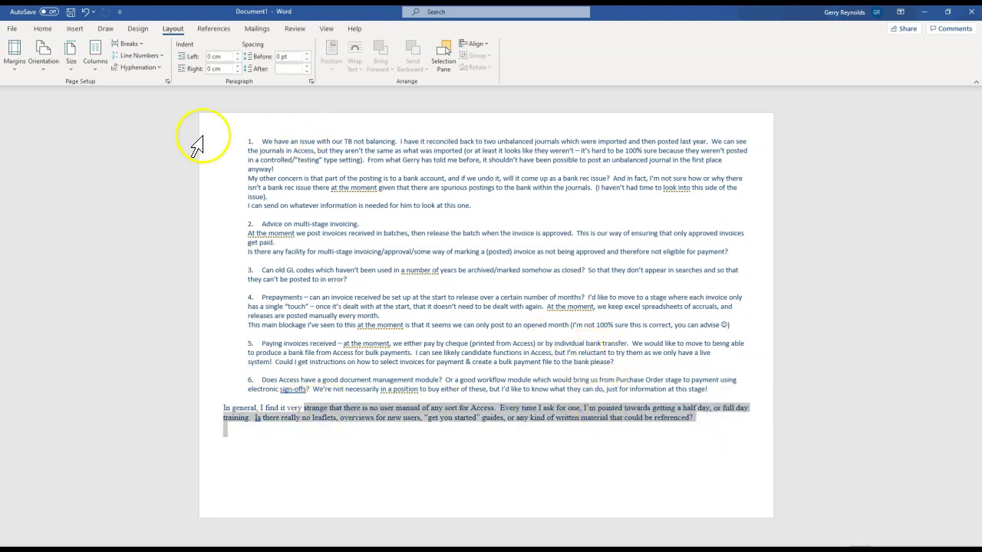
Switch to Access Dimensions, close the BACS Export window and open the program's built-in help
left_click(14, 123)
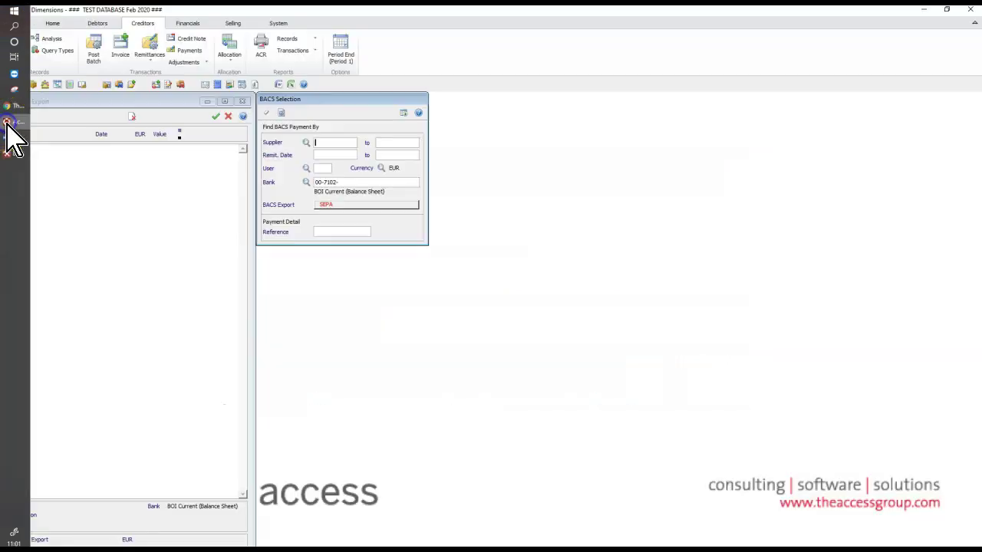
left_click(245, 102)
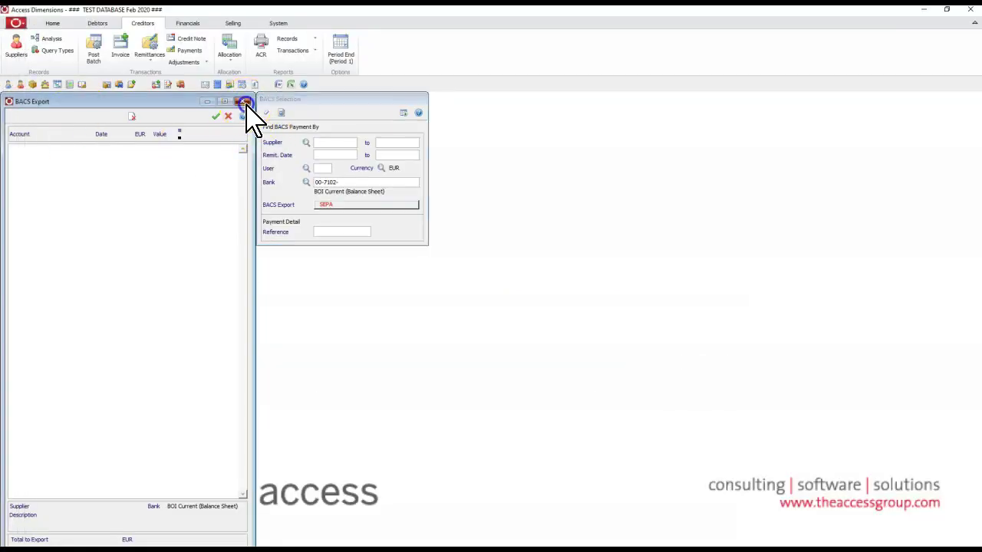
left_click(16, 24)
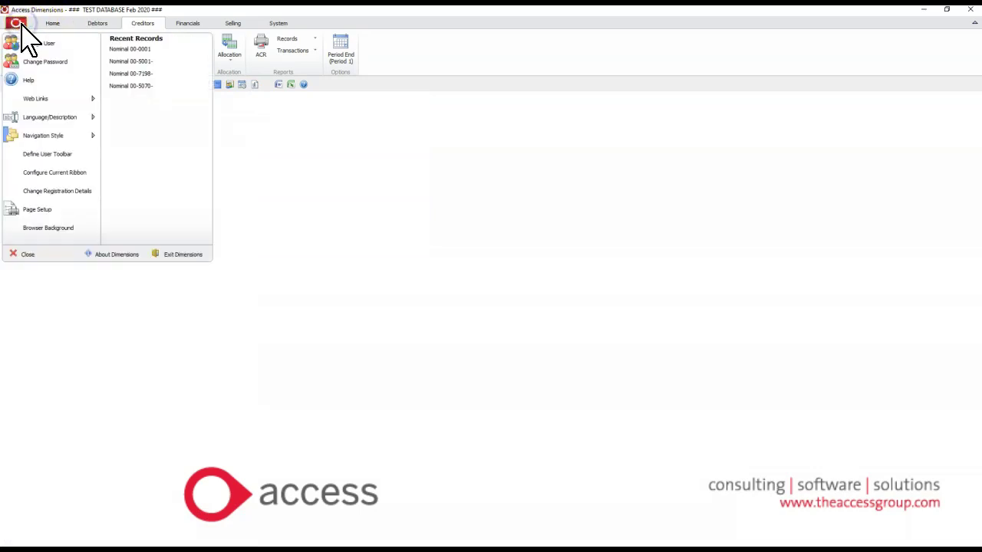
left_click(29, 79)
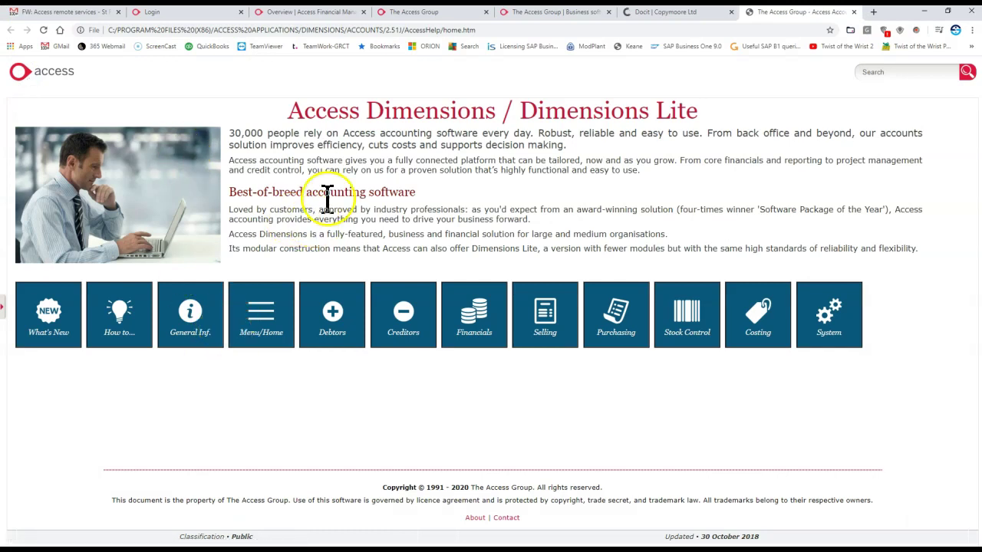
View the What's New page for the current version and the How to help guides overview in the Dimensions help
left_click(37, 332)
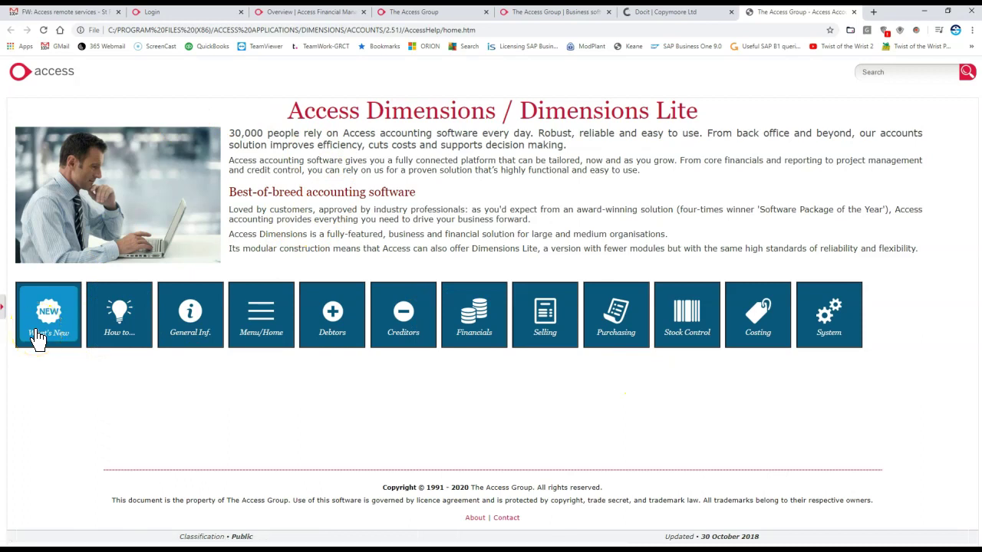
left_click(39, 335)
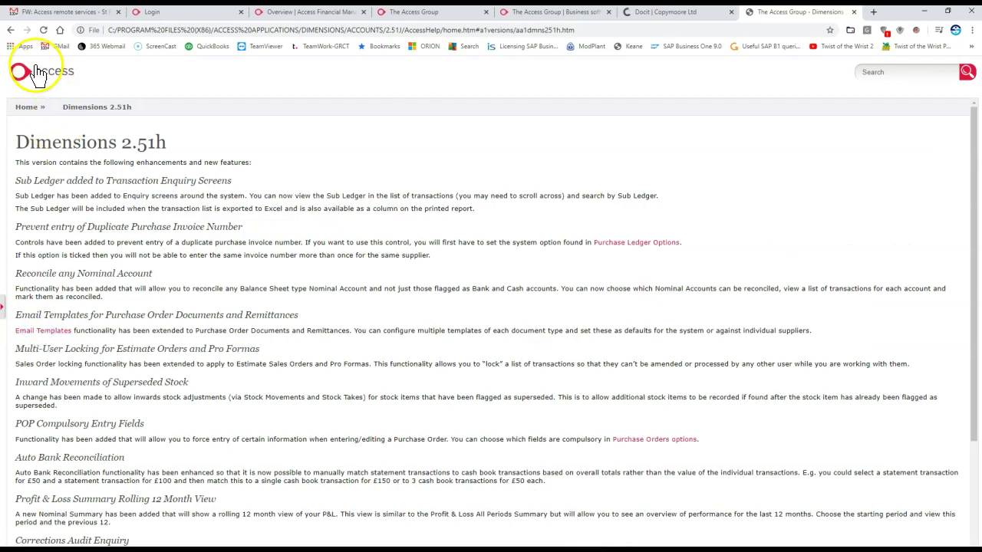
left_click(27, 107)
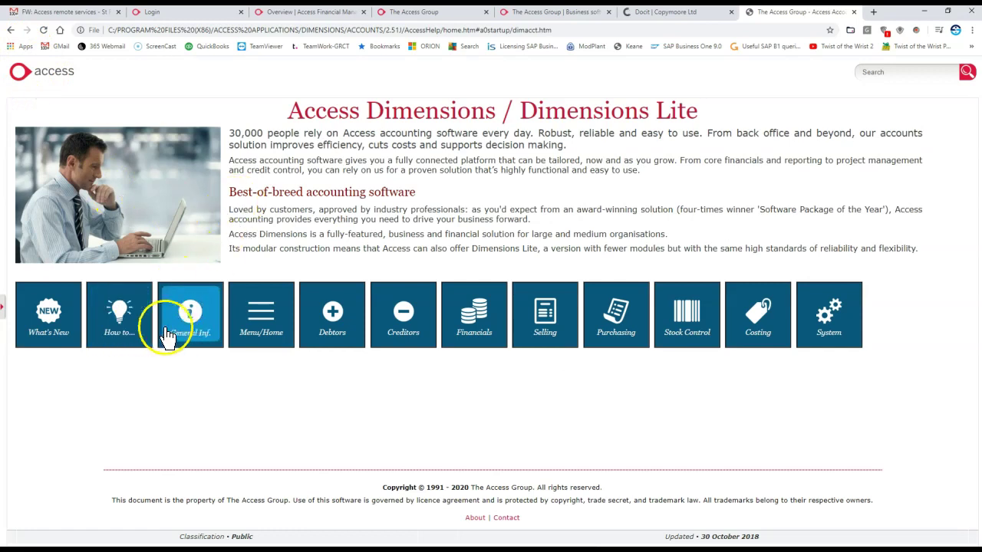
left_click(132, 337)
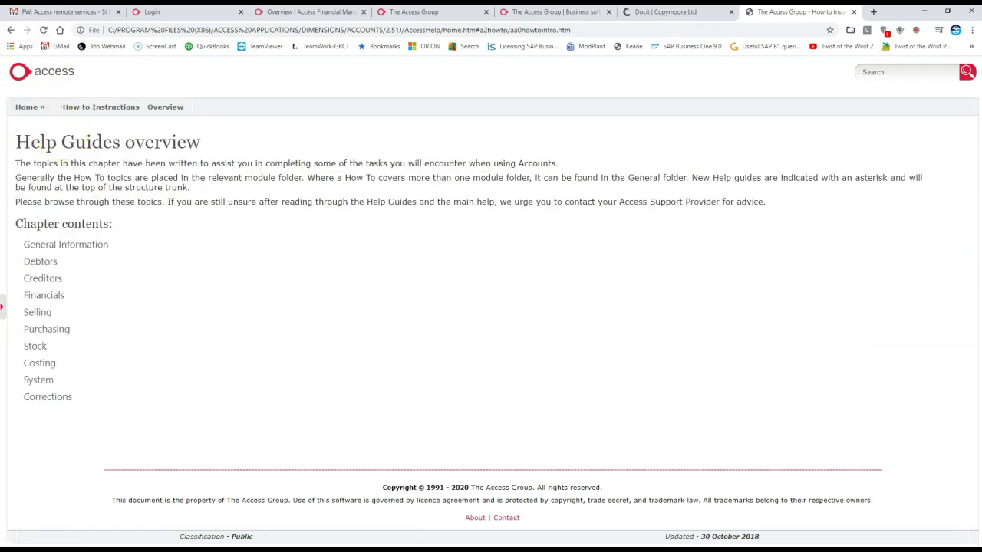
Return to the help home page, search the help for "nominal" and open the Nominal Ledger (NL) topic
left_click(46, 115)
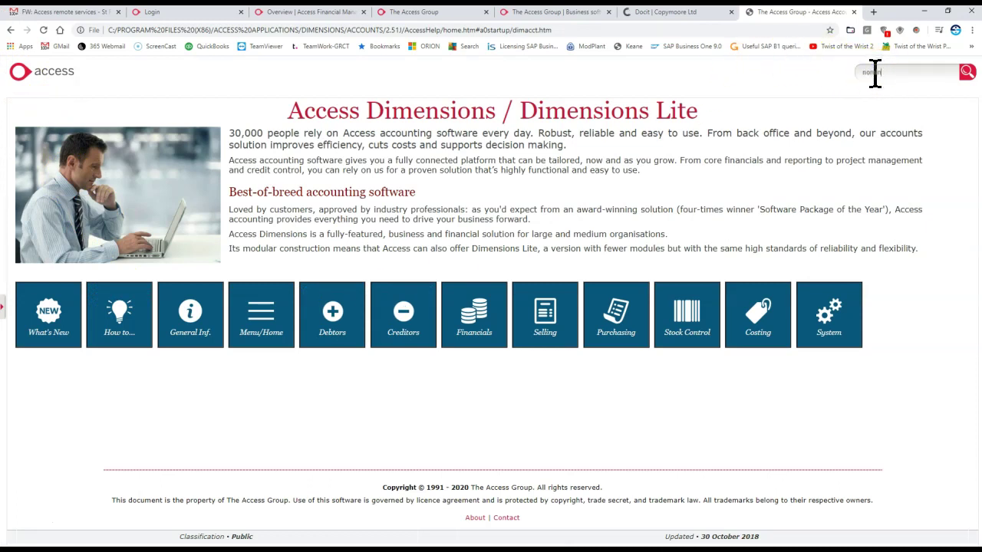
left_click(967, 72)
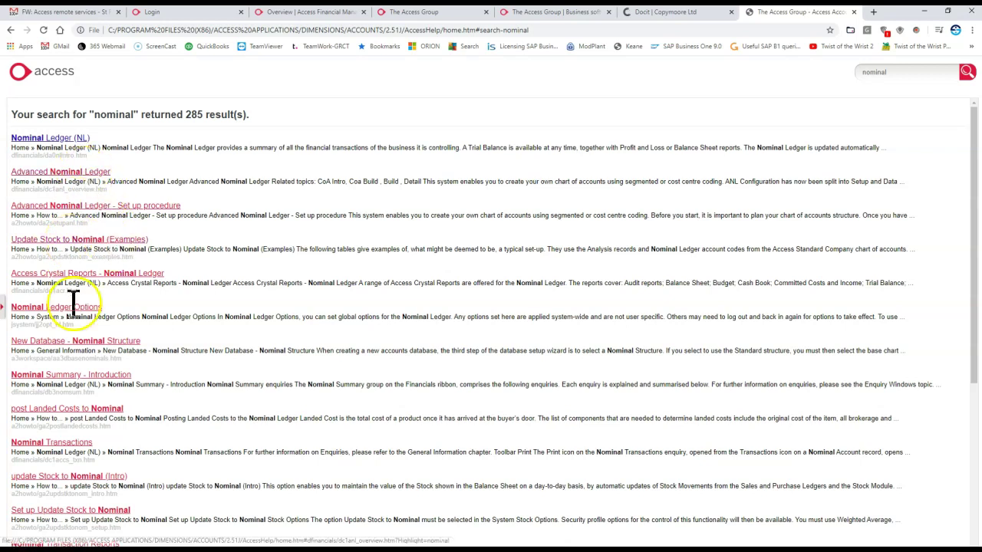
left_click(44, 146)
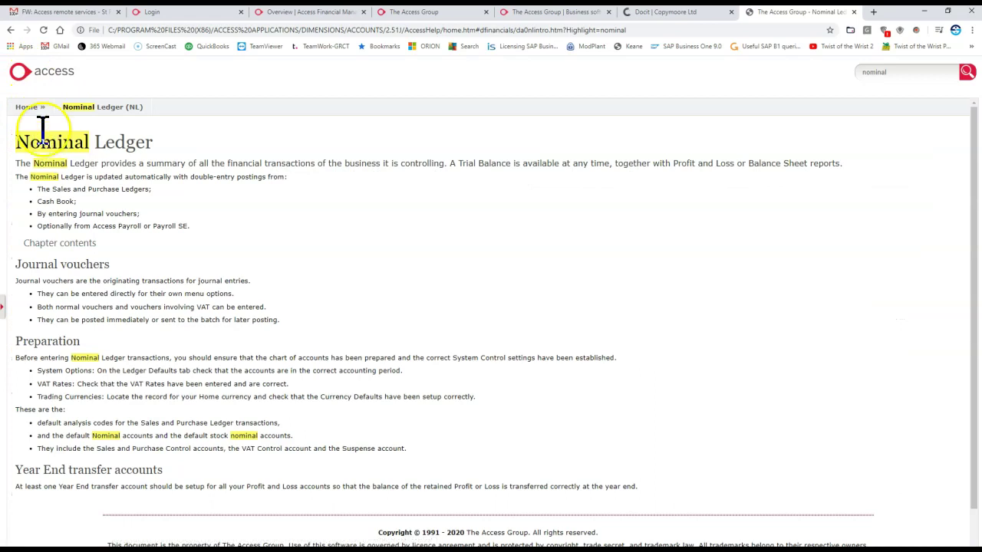
Switch back to Access Dimensions, open the creditors' Period End with its context help topic, and go to the help home page
left_click(927, 11)
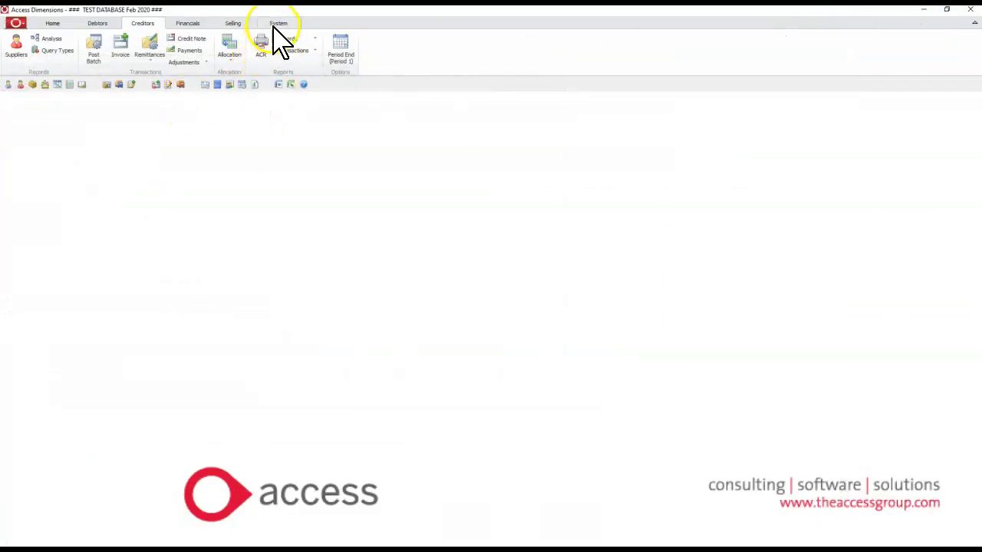
left_click(342, 47)
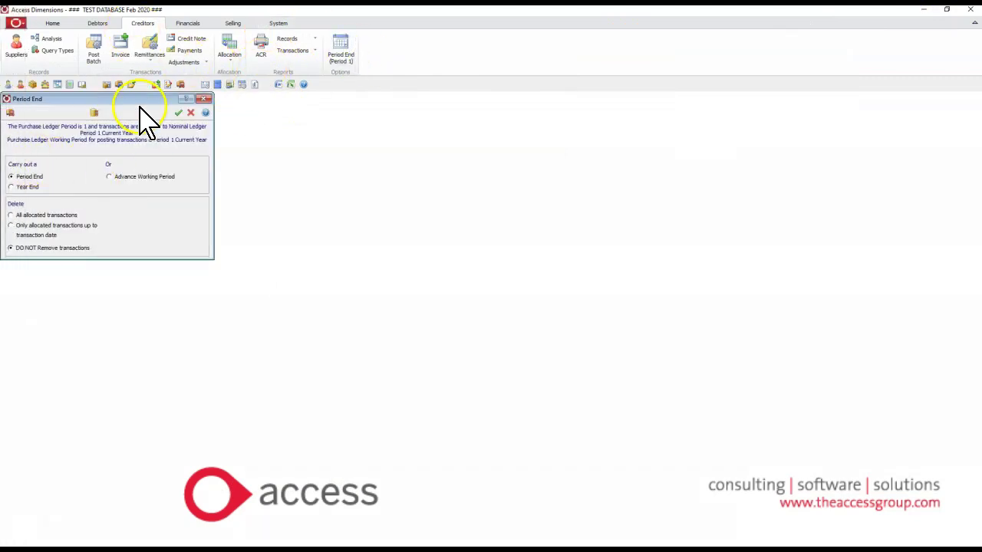
left_click(205, 112)
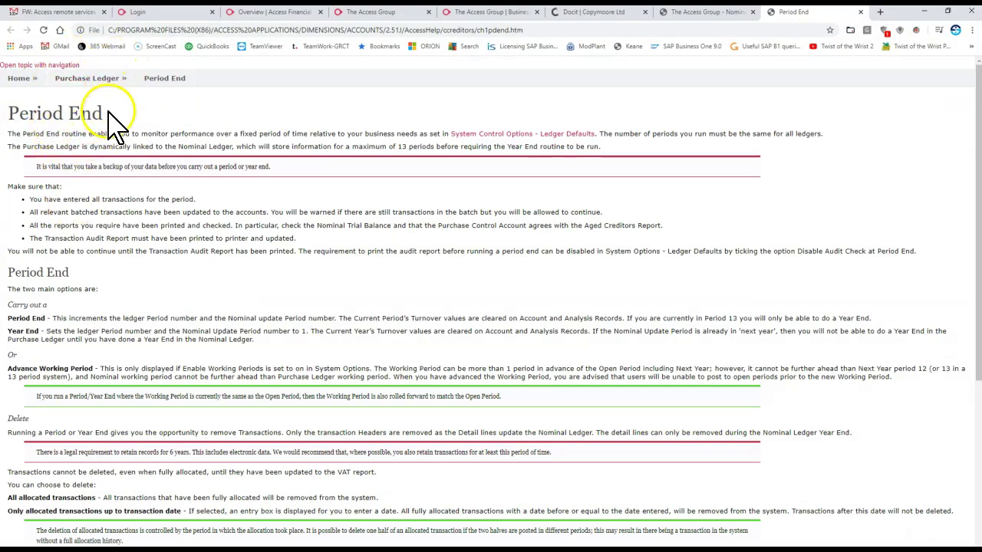
left_click(25, 78)
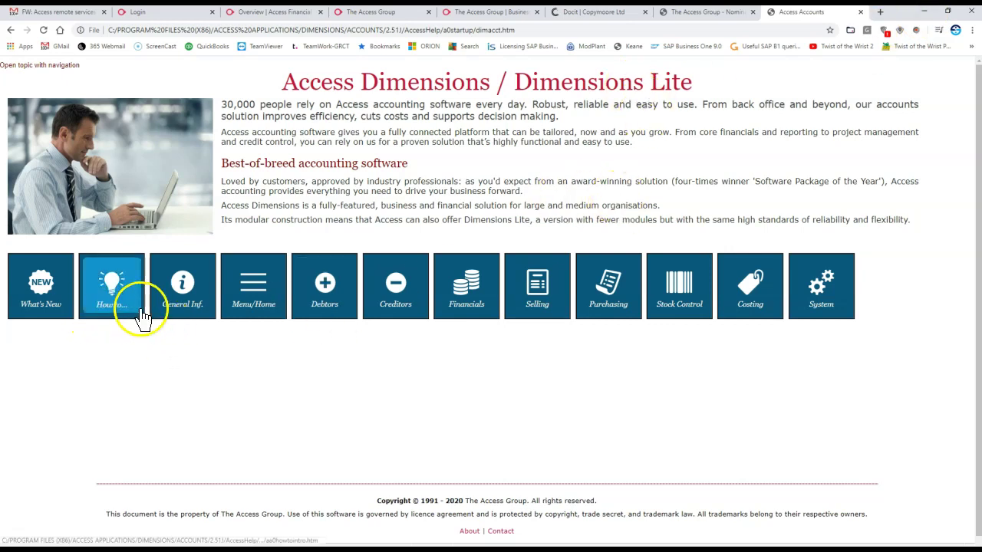
Switch to the Word question document and clear the highlight on the closing paragraph
left_click(13, 139)
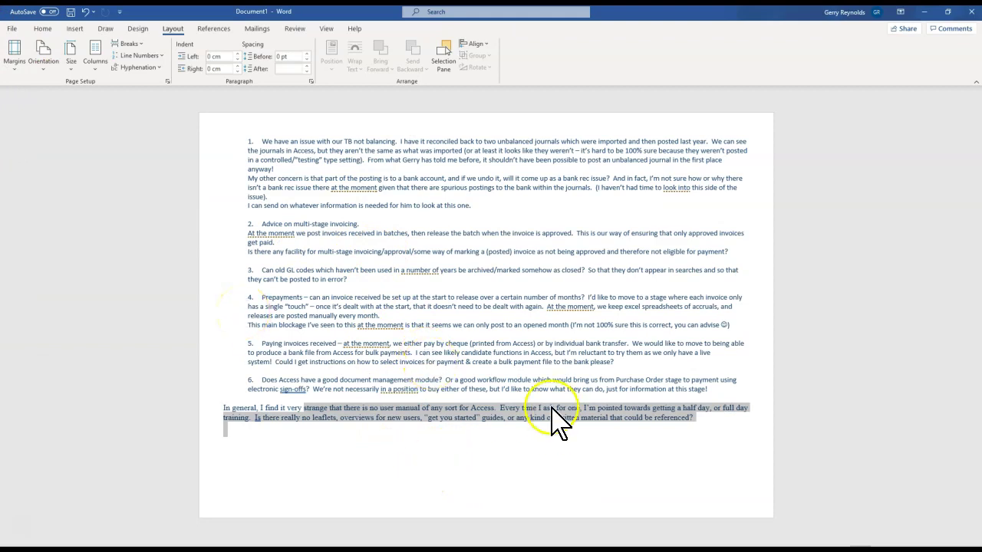
left_click(733, 437)
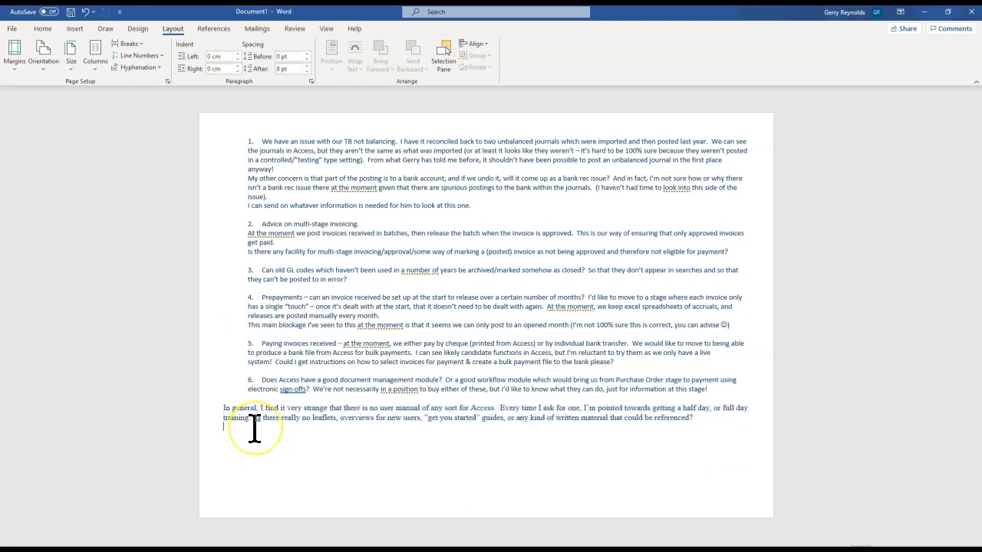